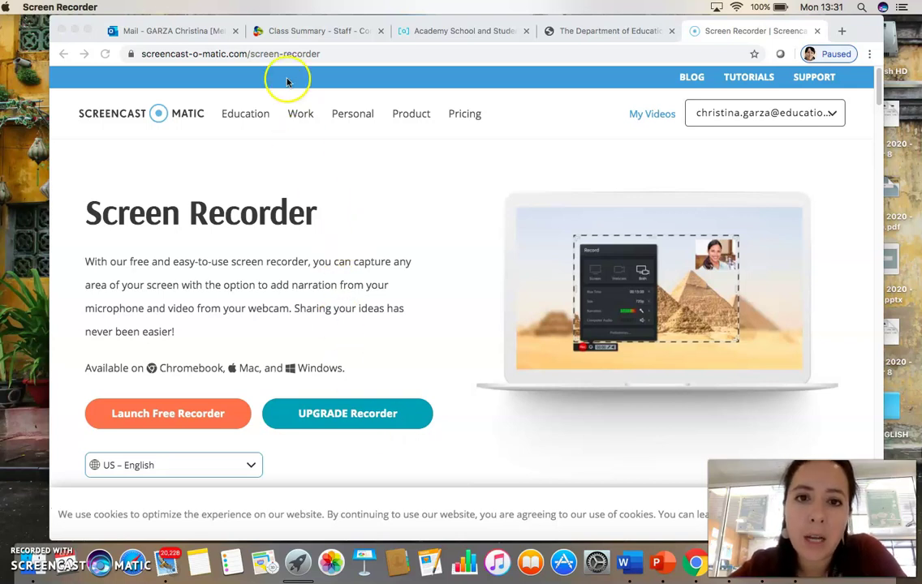
Switch to the English Year 8.5 Class Summary and open its Library of 9 items.
click(296, 34)
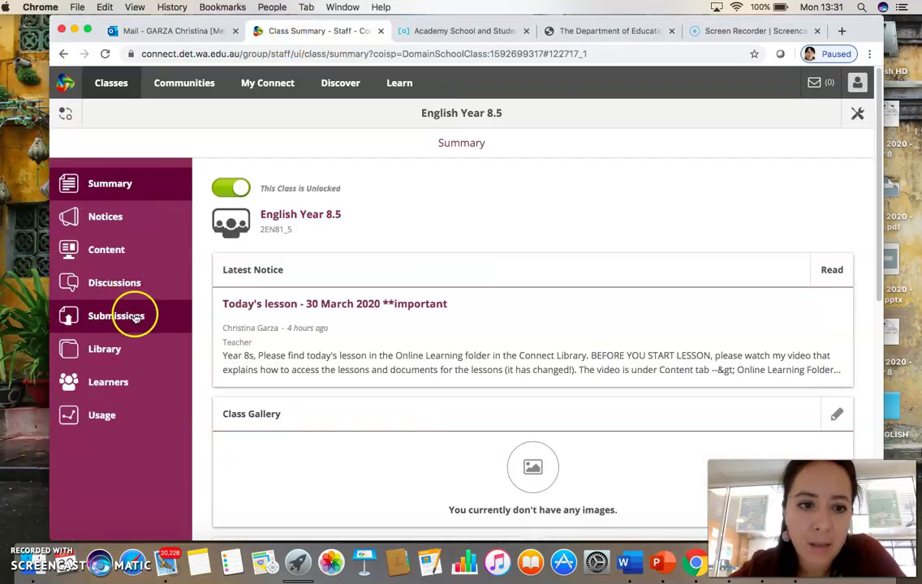
click(106, 353)
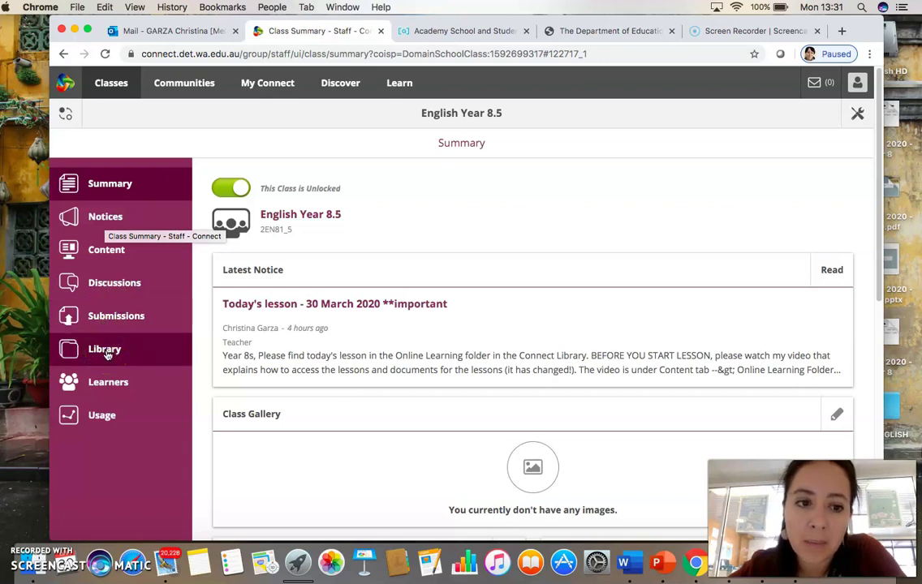
click(133, 320)
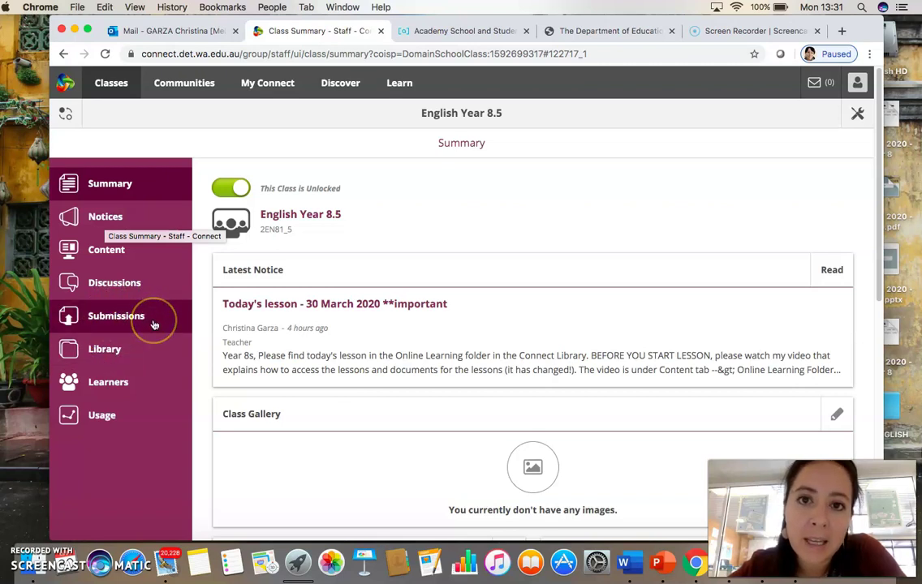
click(107, 350)
click(87, 323)
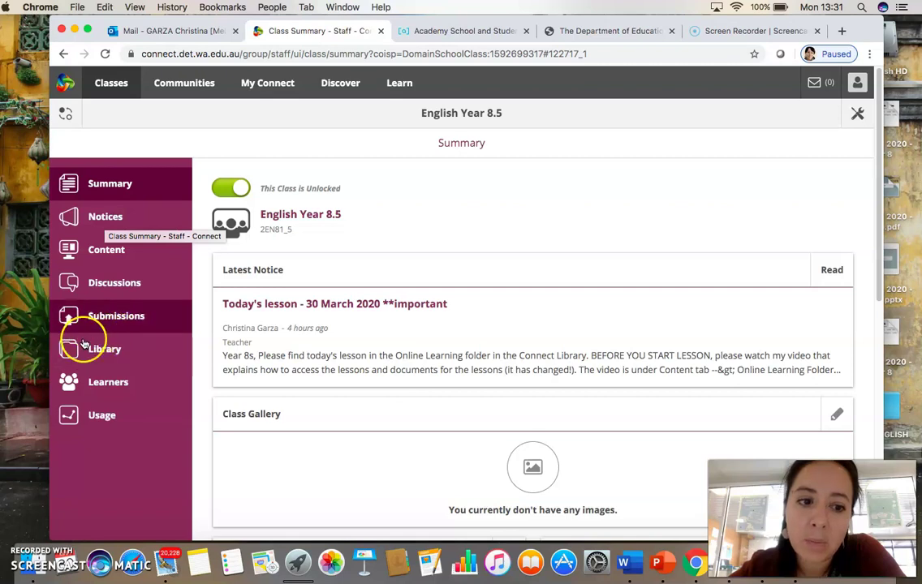
click(132, 346)
click(123, 333)
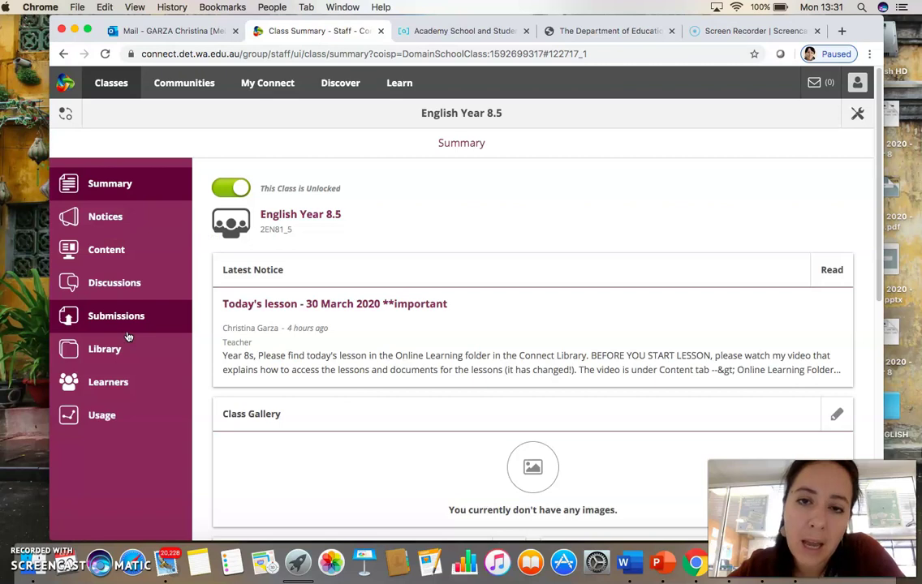
click(217, 259)
click(105, 220)
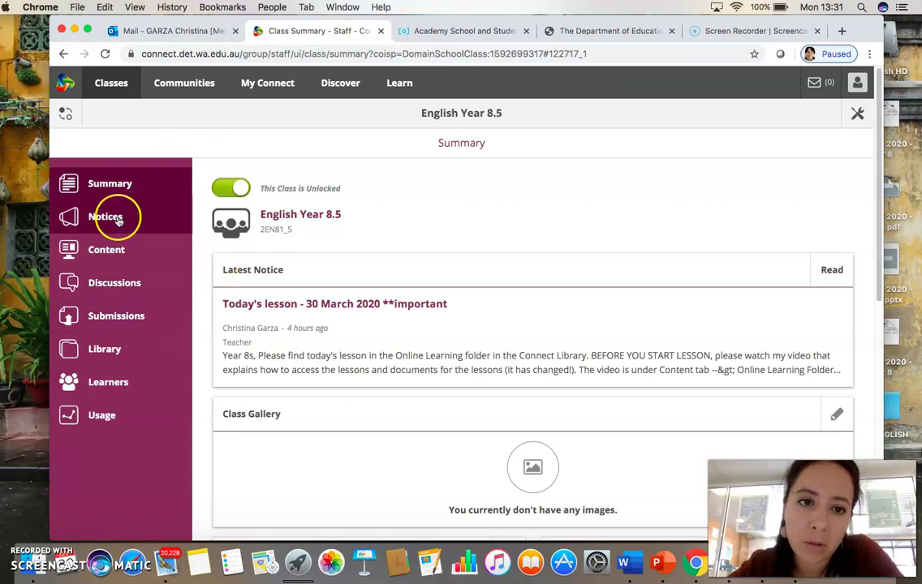
click(233, 307)
click(93, 414)
click(100, 355)
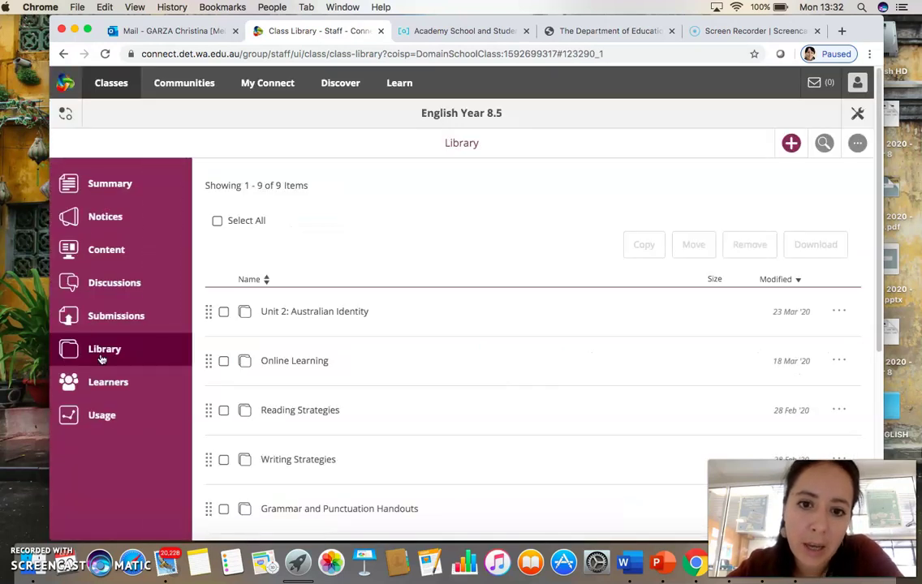
Open the Unit 2: Australian Identity folder and download Offsite Learning Booklet 1 (10.2 MB).
scroll(368, 199, down, 1)
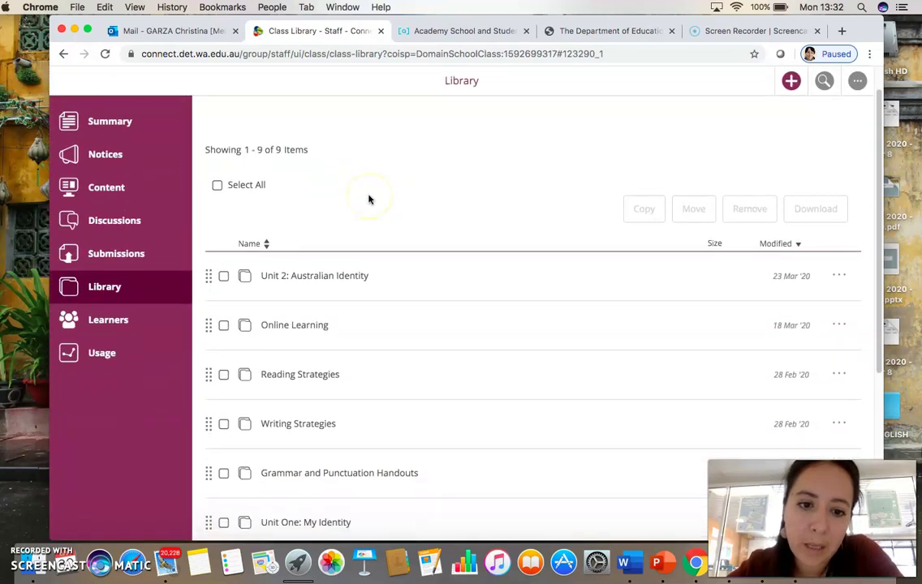
click(298, 277)
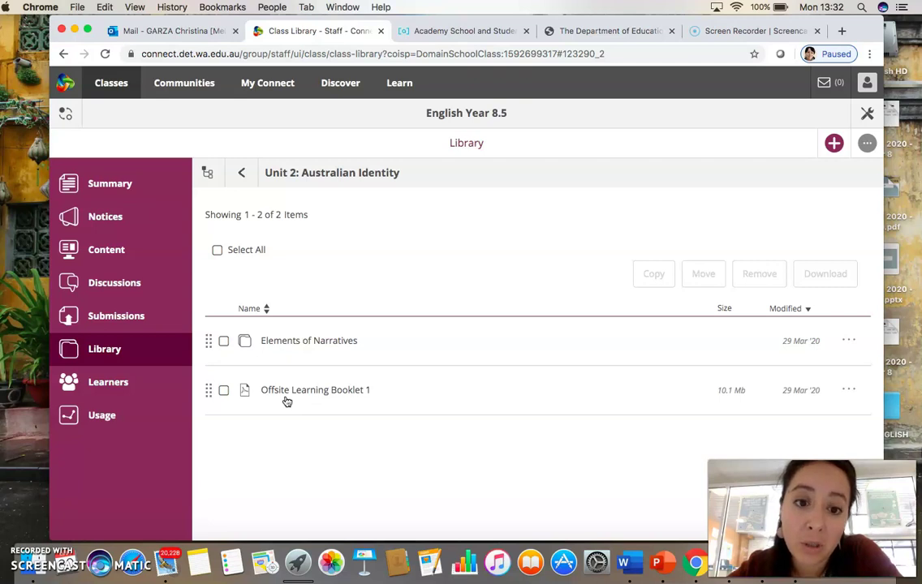
click(294, 392)
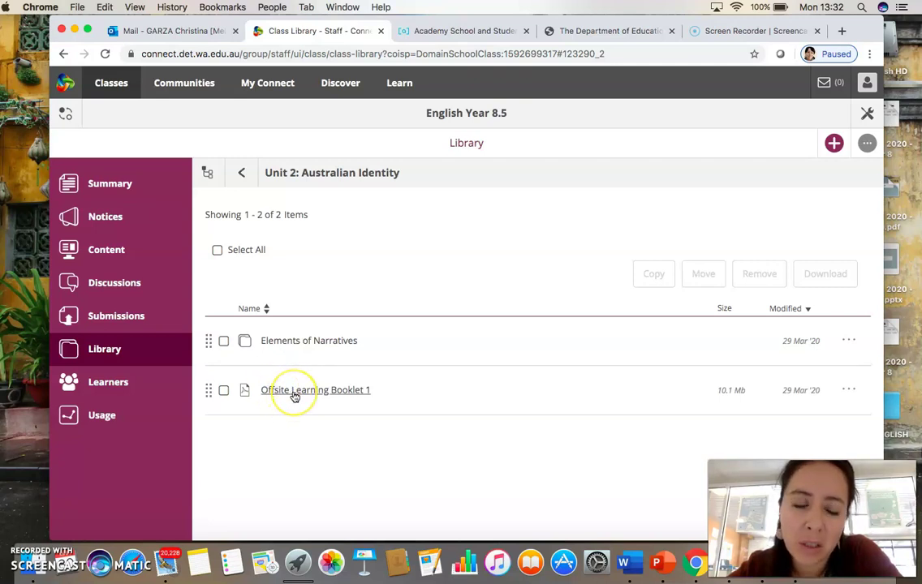
click(293, 394)
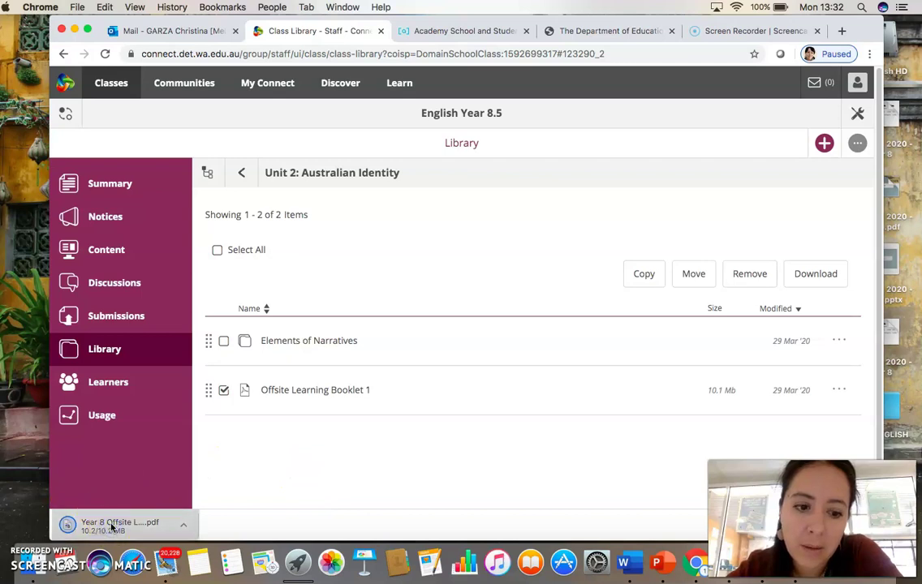
Open the downloaded booklet PDF in Chrome and scroll through it.
click(122, 523)
click(206, 474)
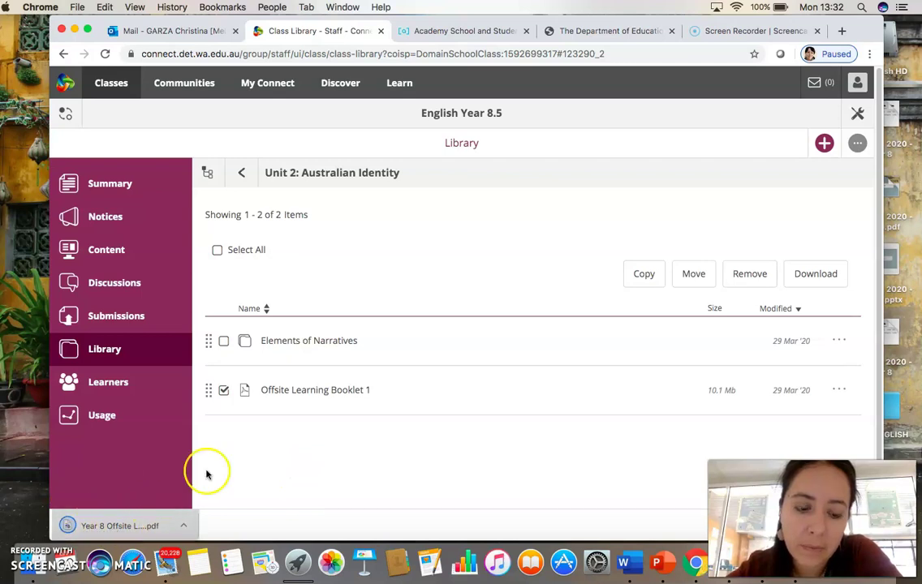
click(124, 524)
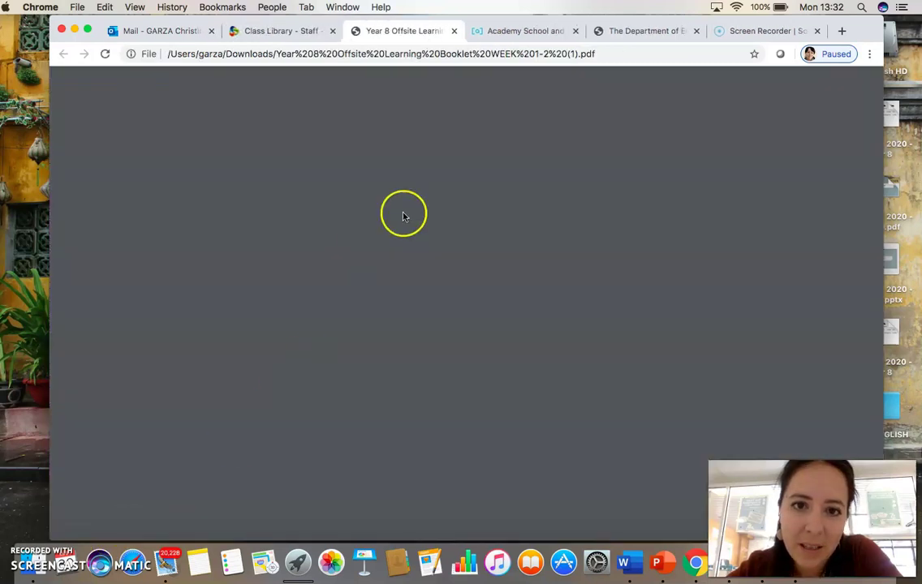
scroll(401, 282, down, 4)
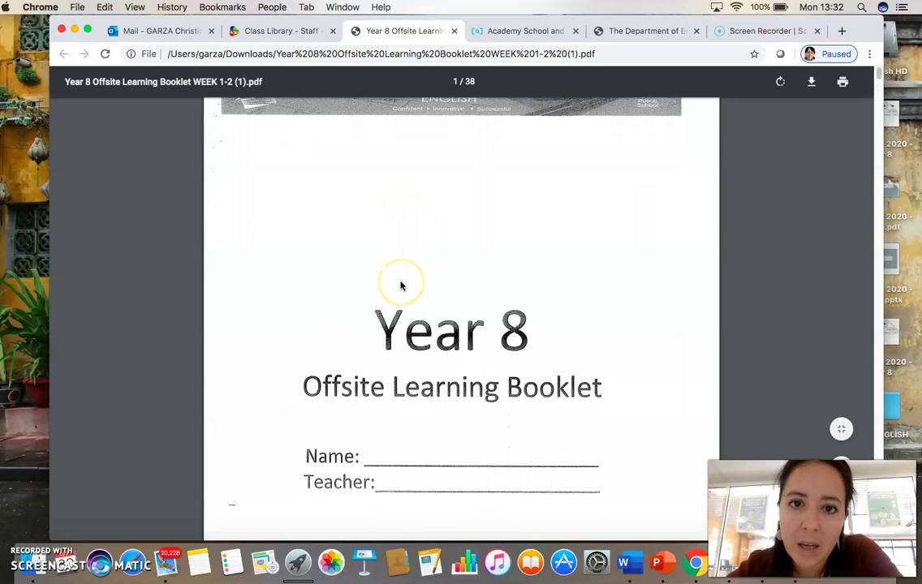
scroll(383, 333, down, 15)
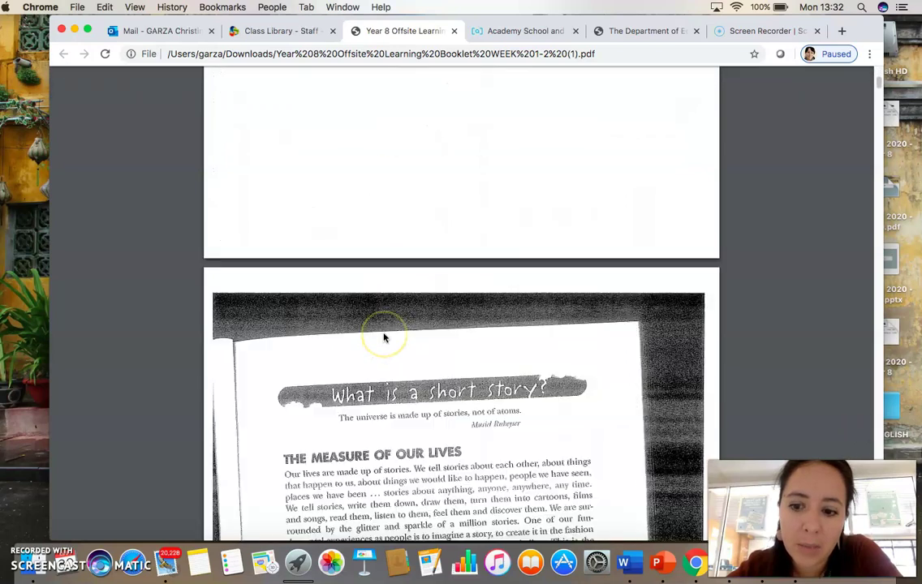
scroll(383, 334, up, 12)
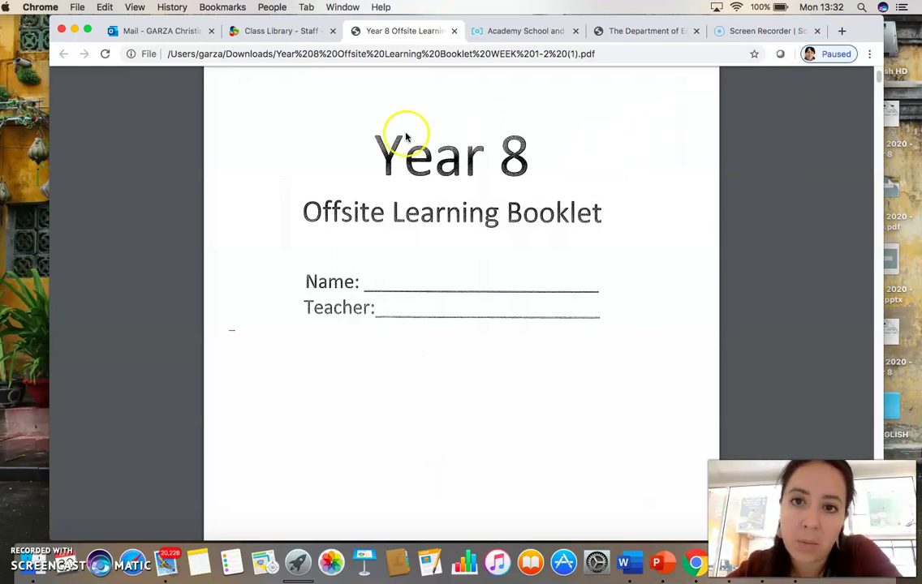
Minimise Chrome and open the Week 1-2 booklet from the Online Learning Year 8 folder in Preview.
click(74, 29)
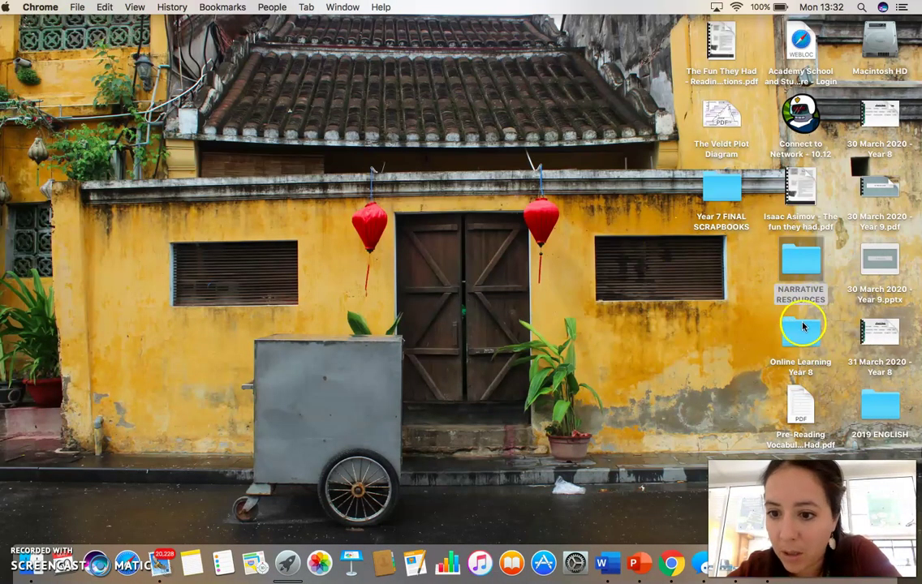
double_click(800, 329)
scroll(444, 325, down, 5)
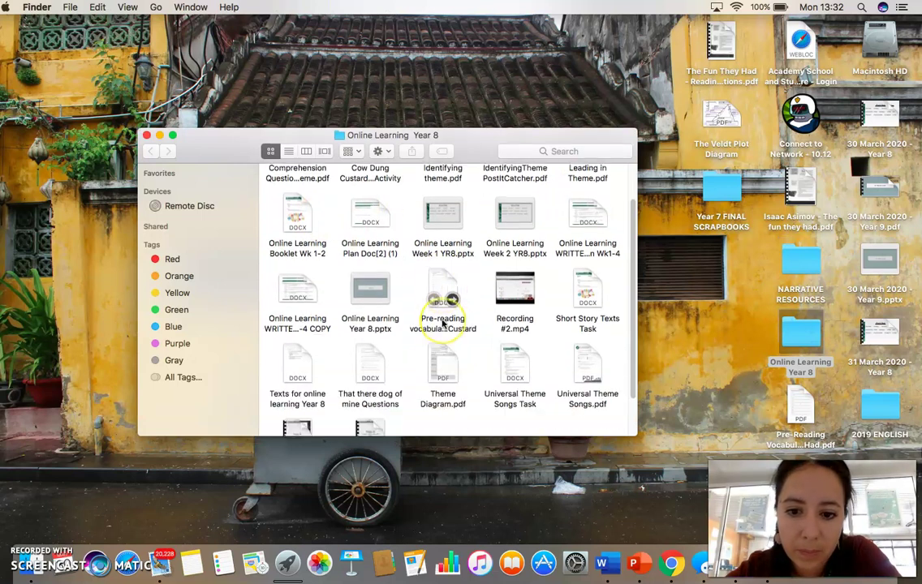
click(294, 384)
double_click(294, 383)
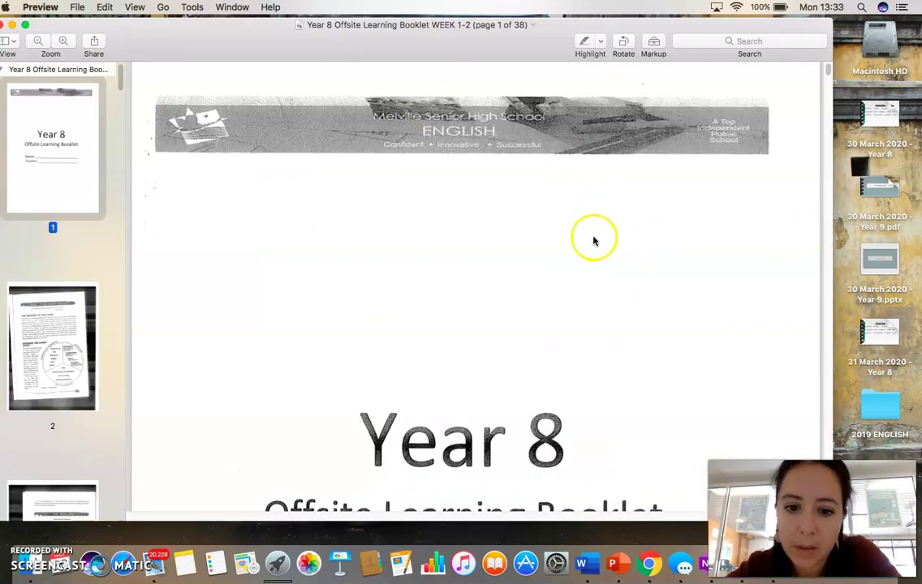
Scroll the booklet to page 15 of 38, the Types of Characters worksheet.
scroll(566, 262, down, 10)
scroll(566, 262, down, 20)
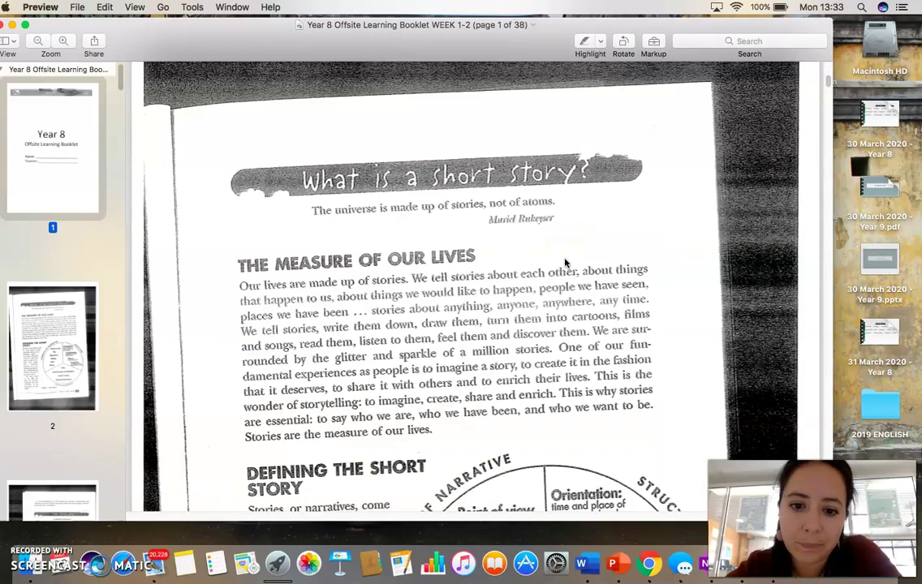
scroll(565, 261, down, 20)
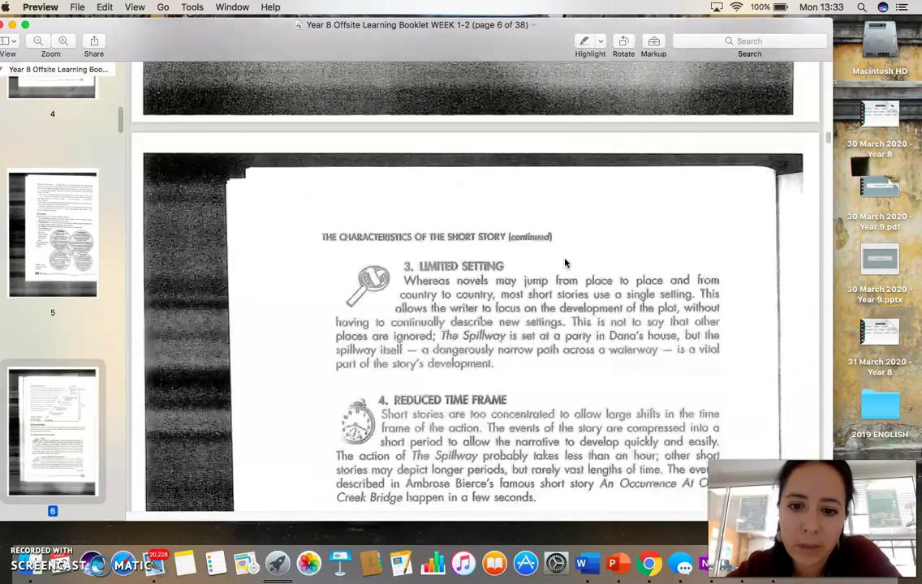
scroll(566, 261, down, 20)
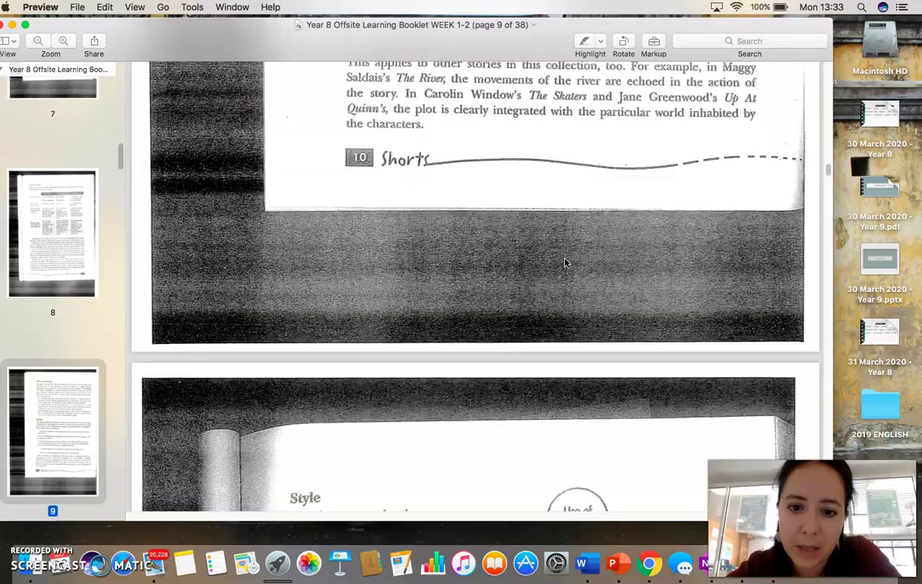
scroll(565, 261, down, 20)
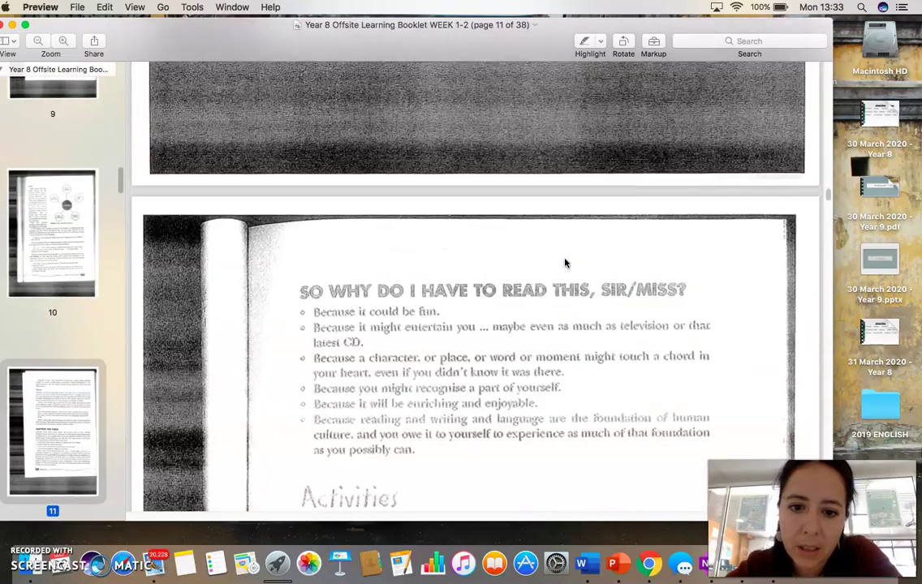
scroll(565, 262, down, 20)
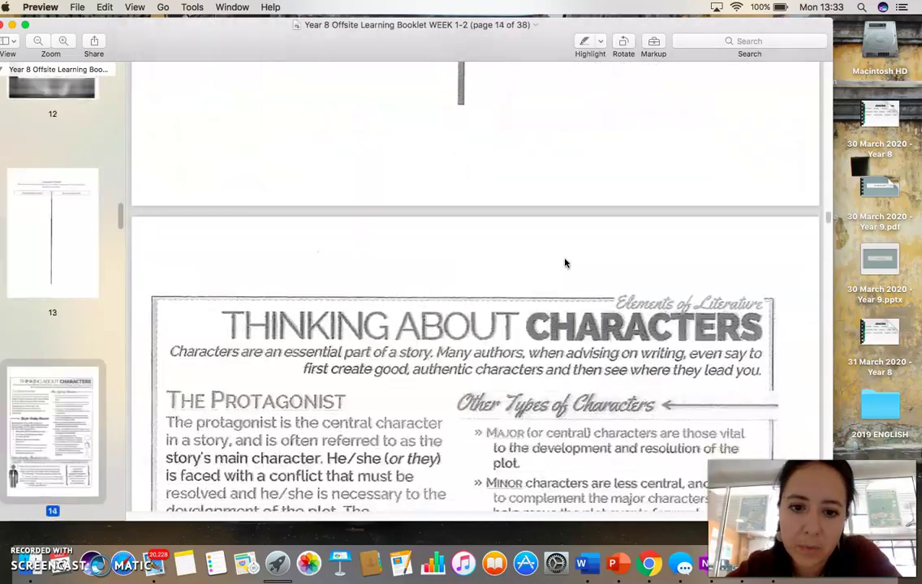
scroll(566, 262, down, 3)
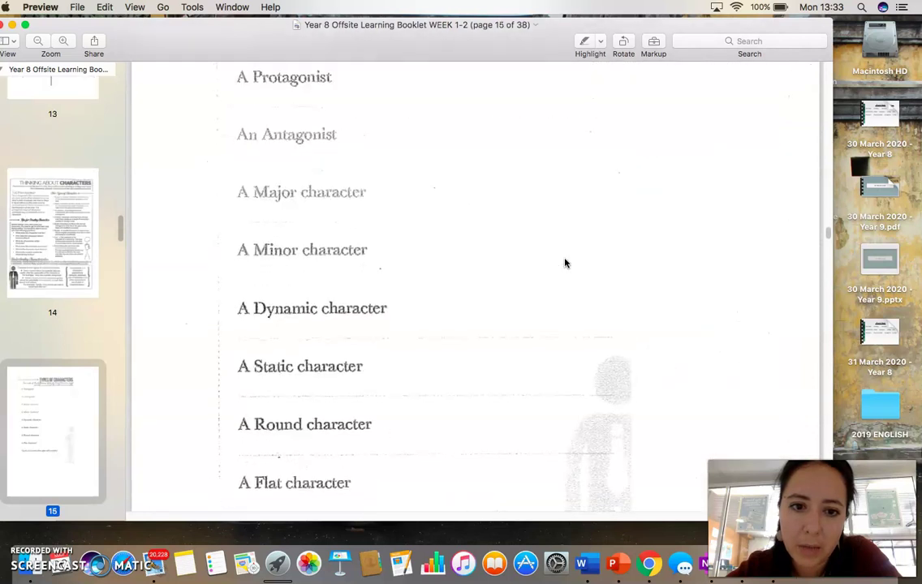
scroll(566, 262, up, 3)
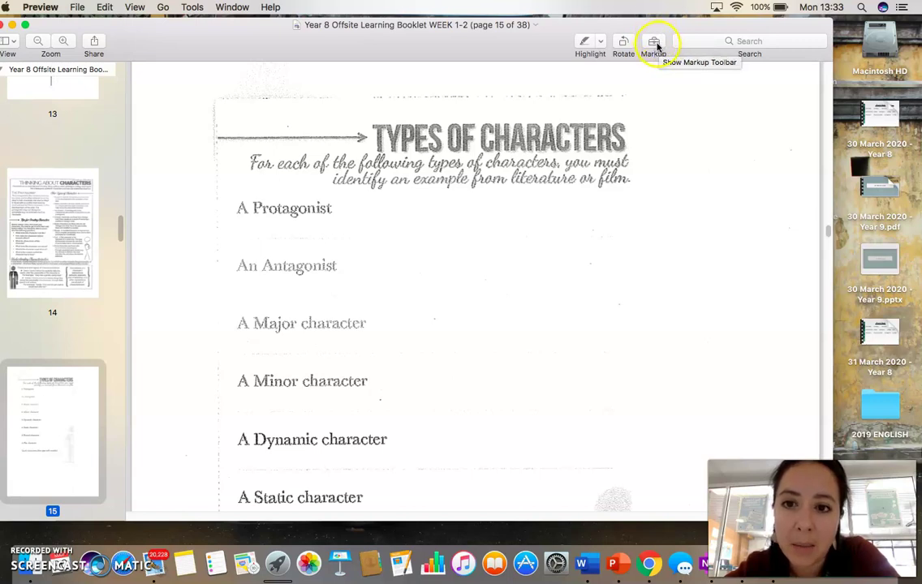
Add a Markup text box reading 'Harry Potter' beside A Protagonist on page 15.
click(656, 44)
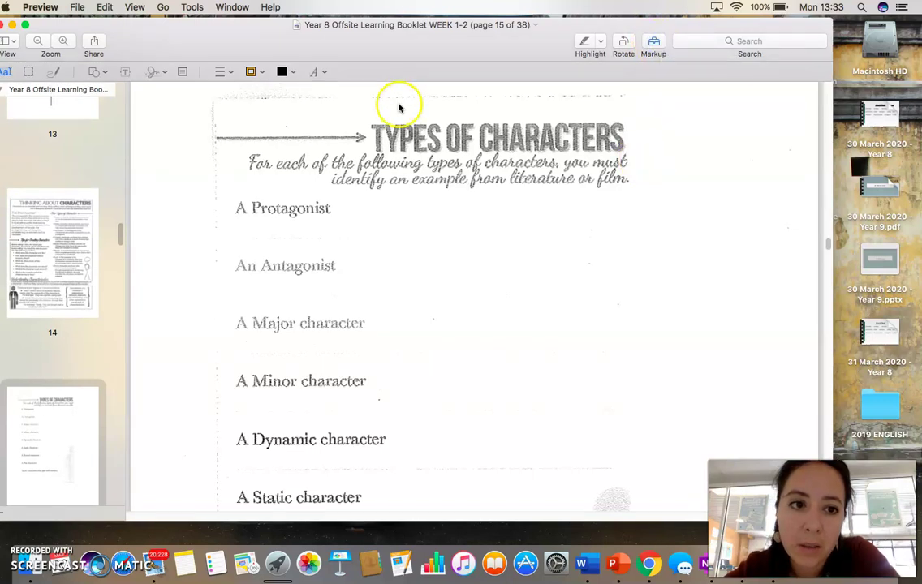
click(126, 73)
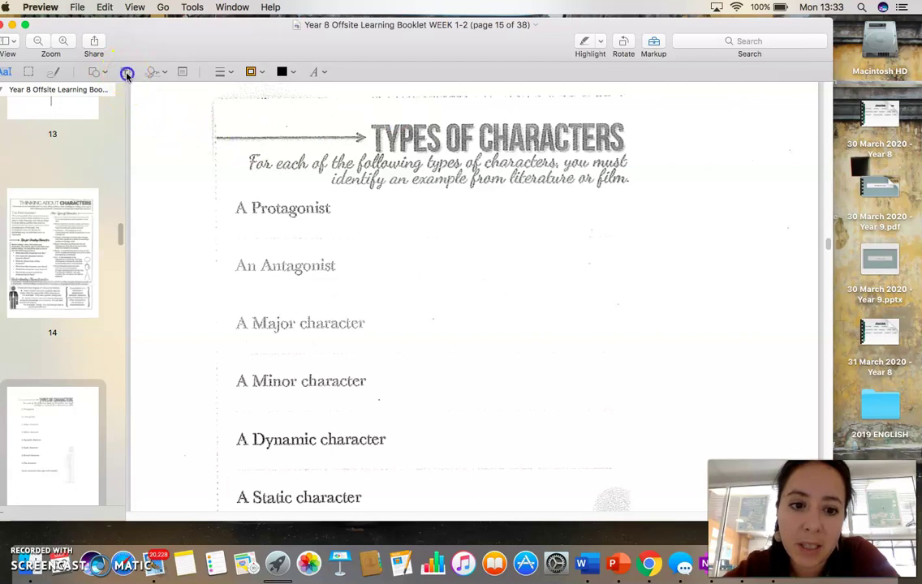
drag(472, 268, 371, 207)
double_click(382, 211)
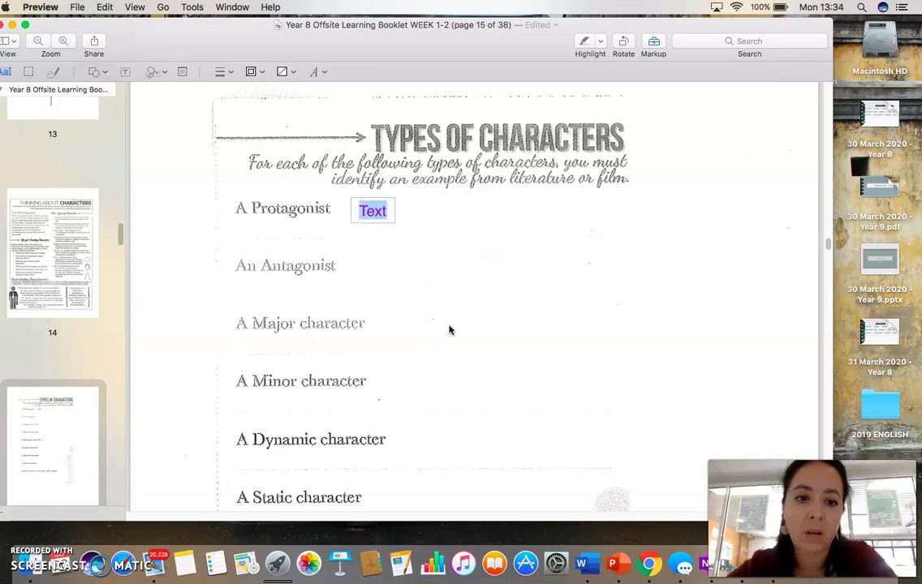
text(Harry)
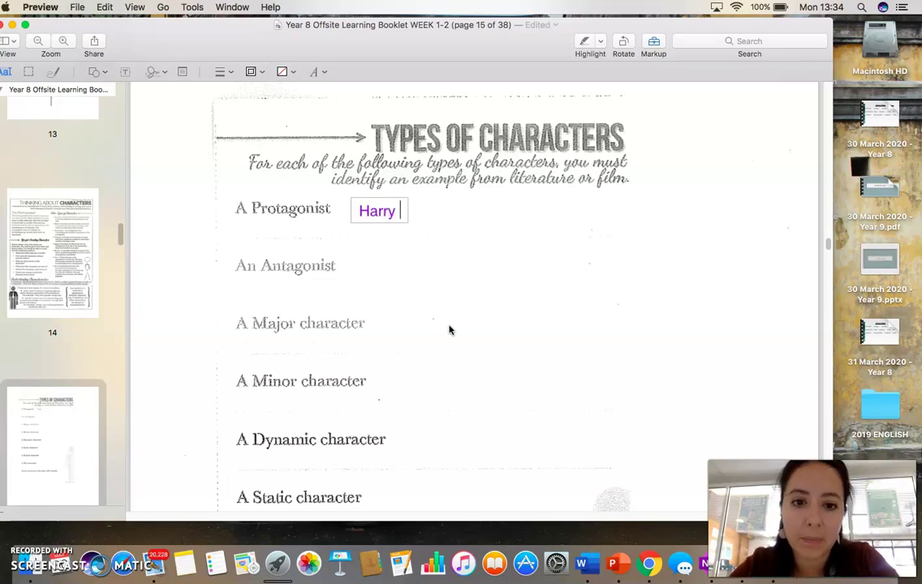
text( Potter)
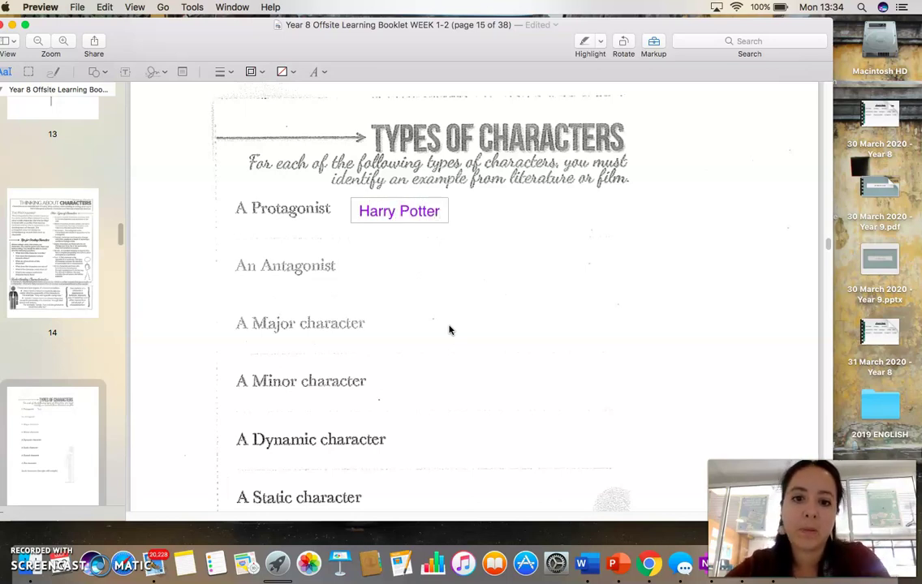
click(382, 262)
scroll(403, 288, down, 3)
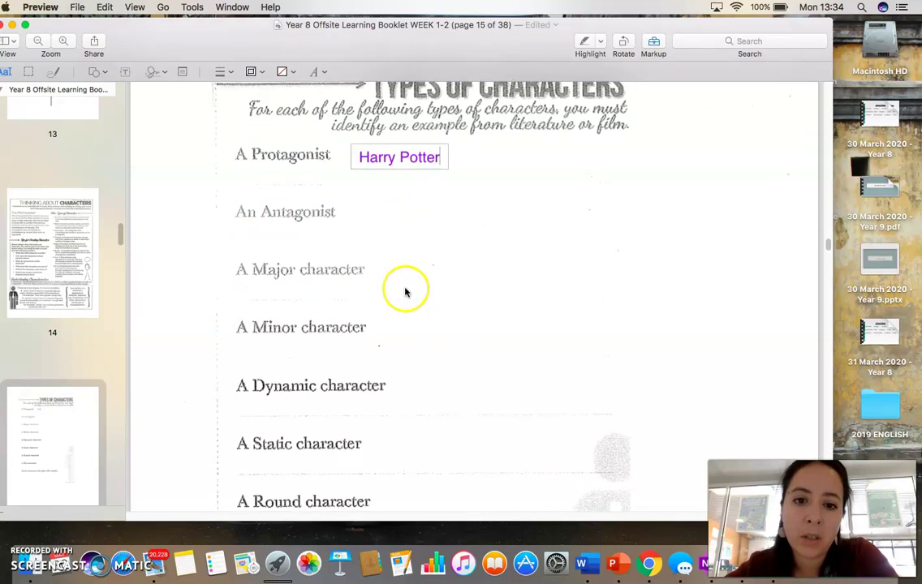
scroll(395, 435, down, 10)
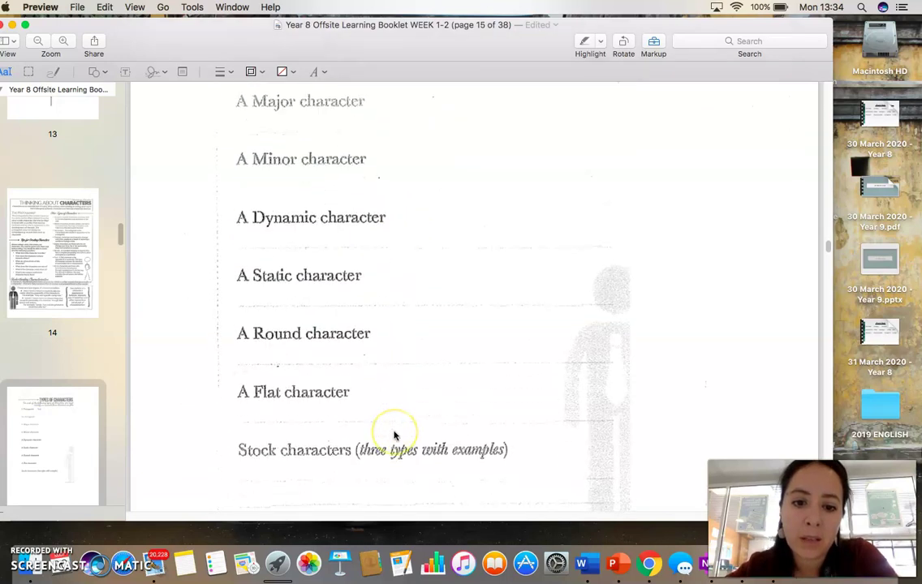
scroll(393, 435, up, 10)
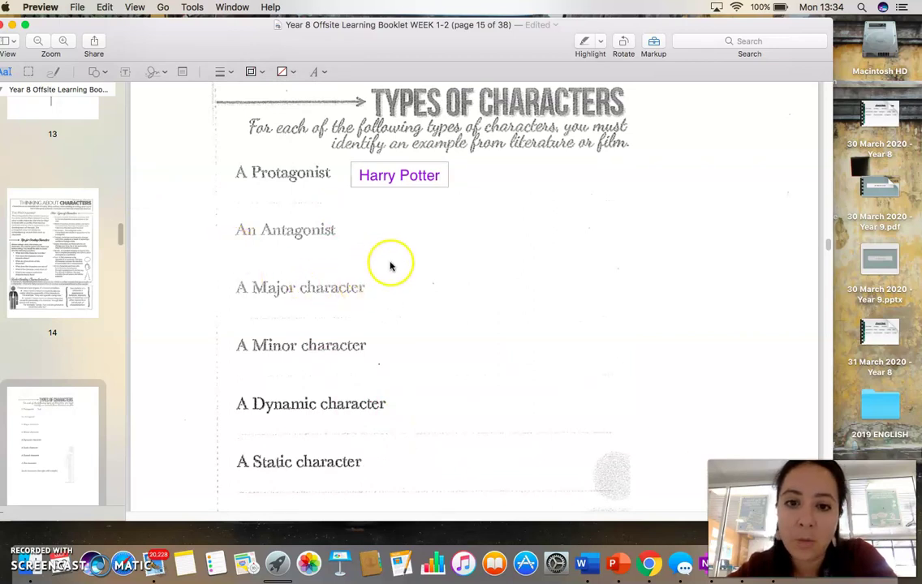
scroll(391, 265, up, 1)
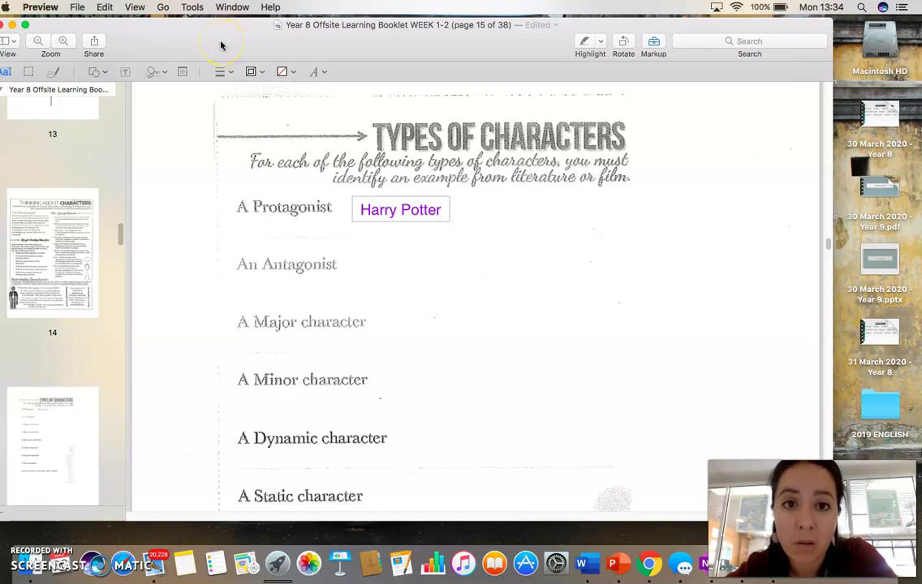
Reposition the Preview window and select the page 15 thumbnail in the sidebar.
drag(206, 38, 277, 56)
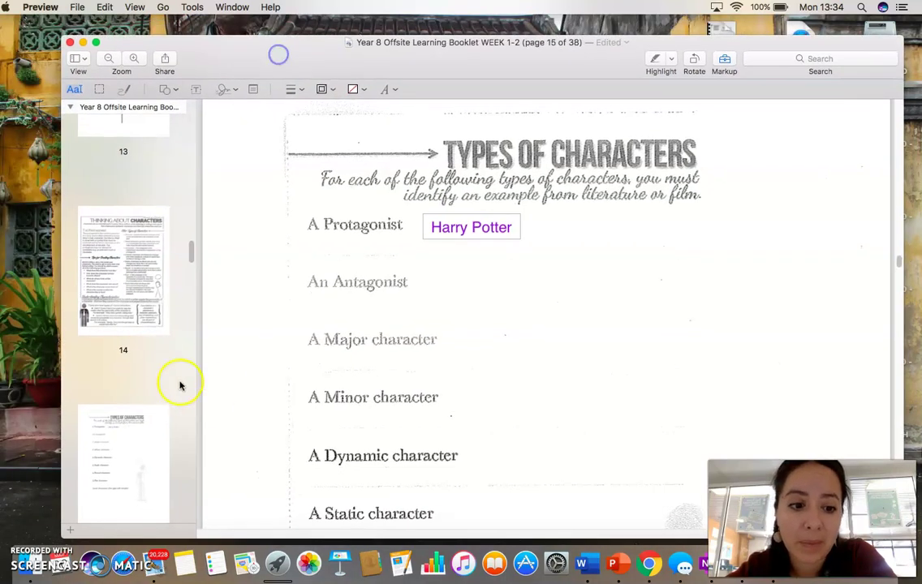
scroll(144, 438, down, 3)
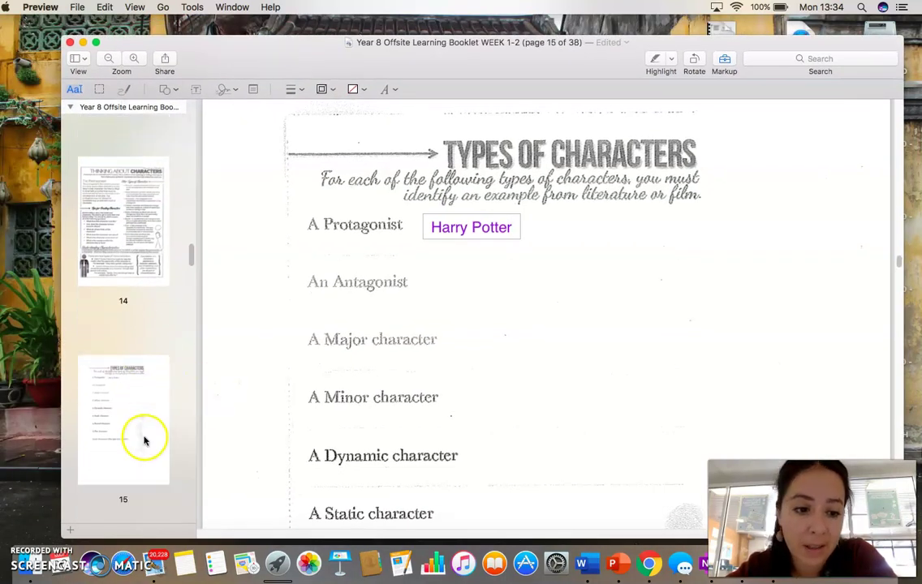
click(136, 373)
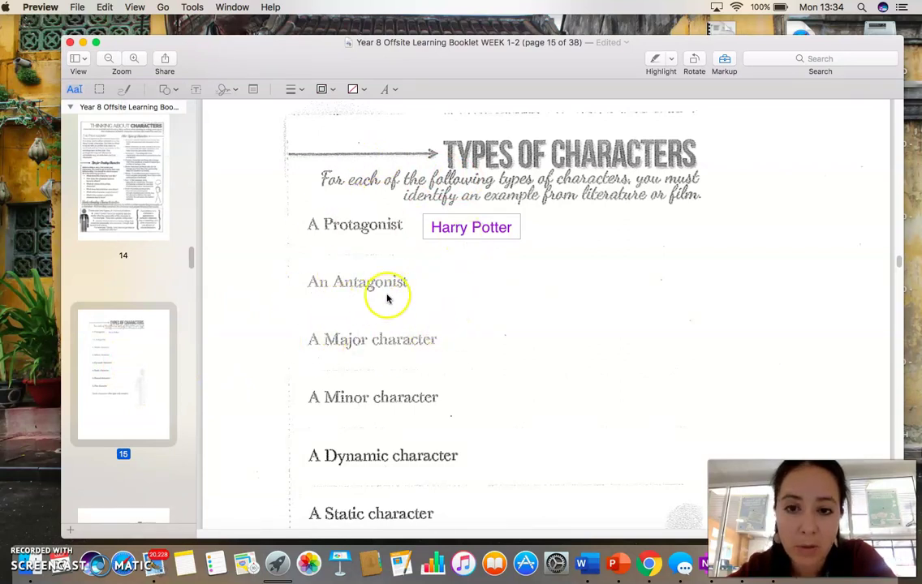
click(128, 394)
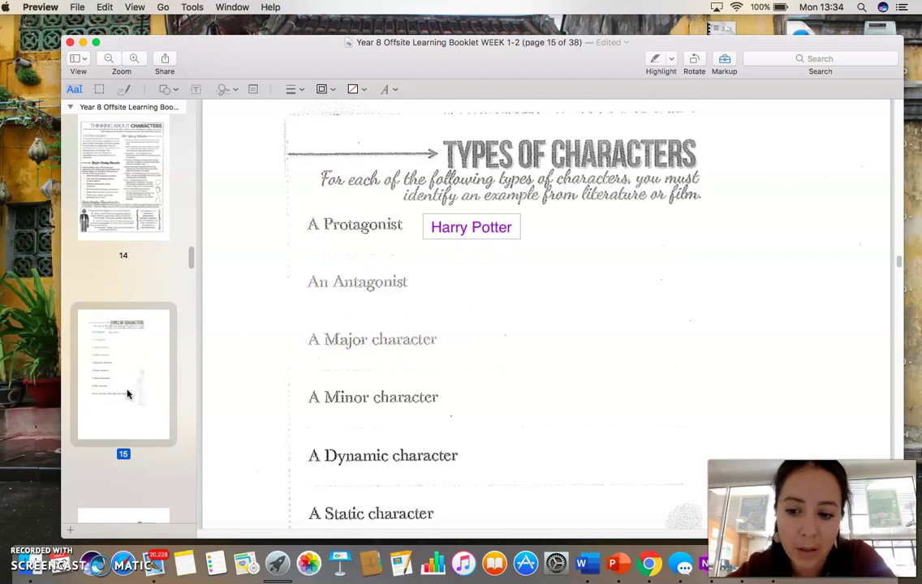
Set printing to Selected Page in Sidebar, then cancel the Print dialog.
click(77, 7)
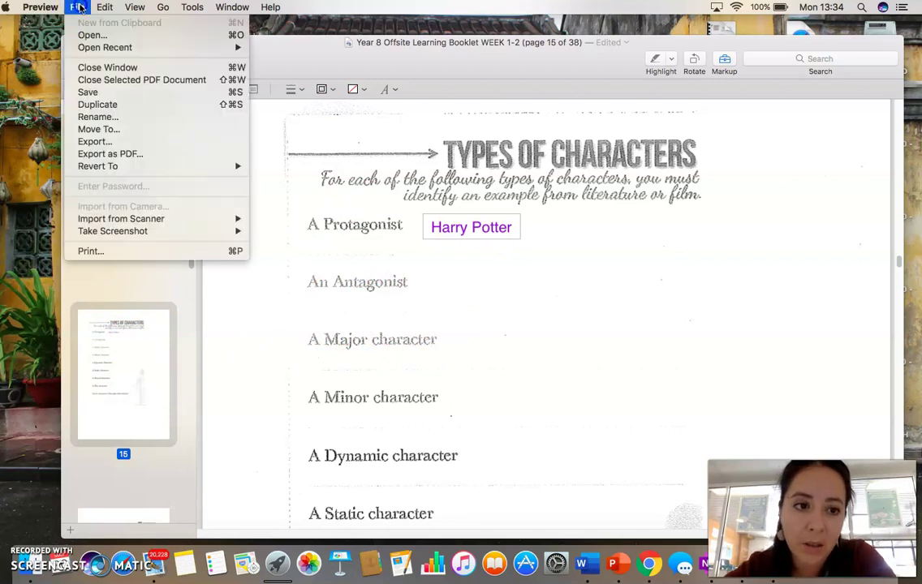
mouse_move(90, 165)
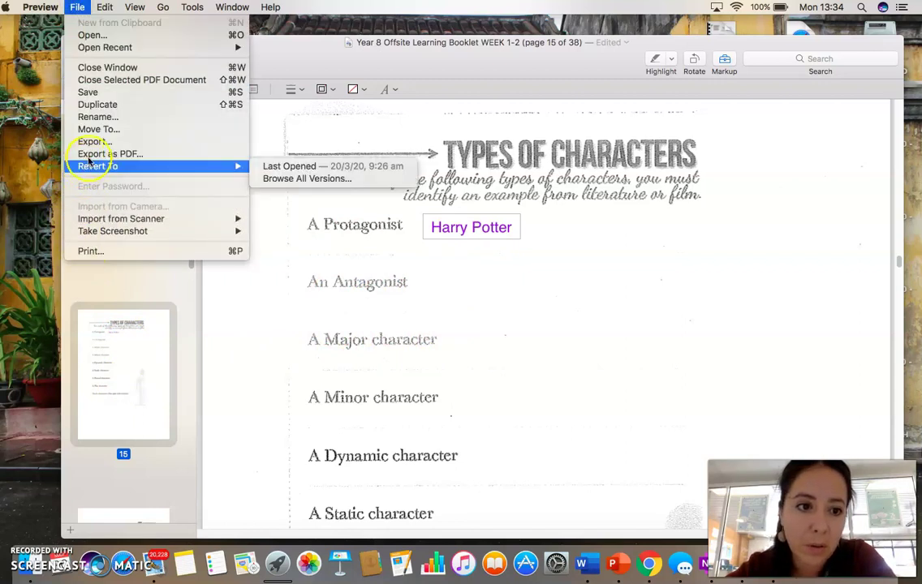
click(114, 252)
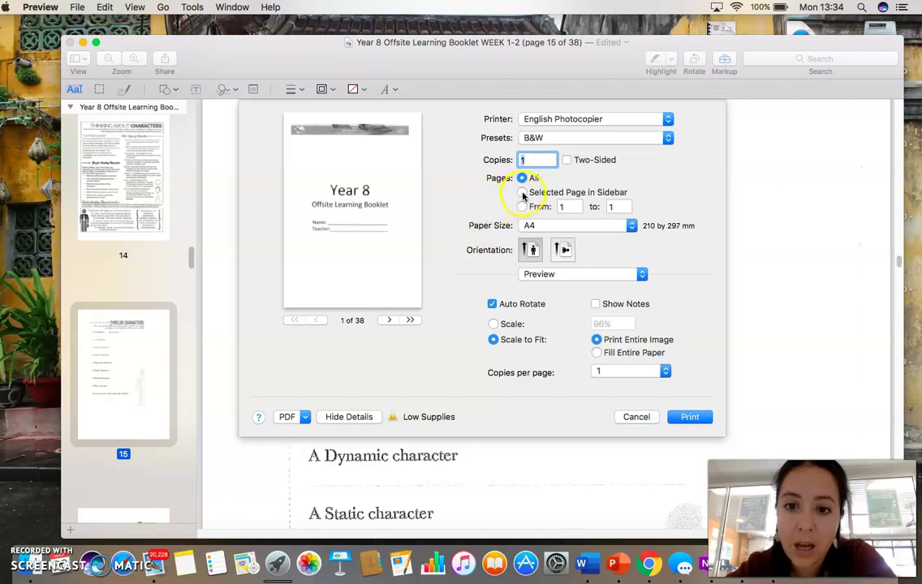
click(523, 193)
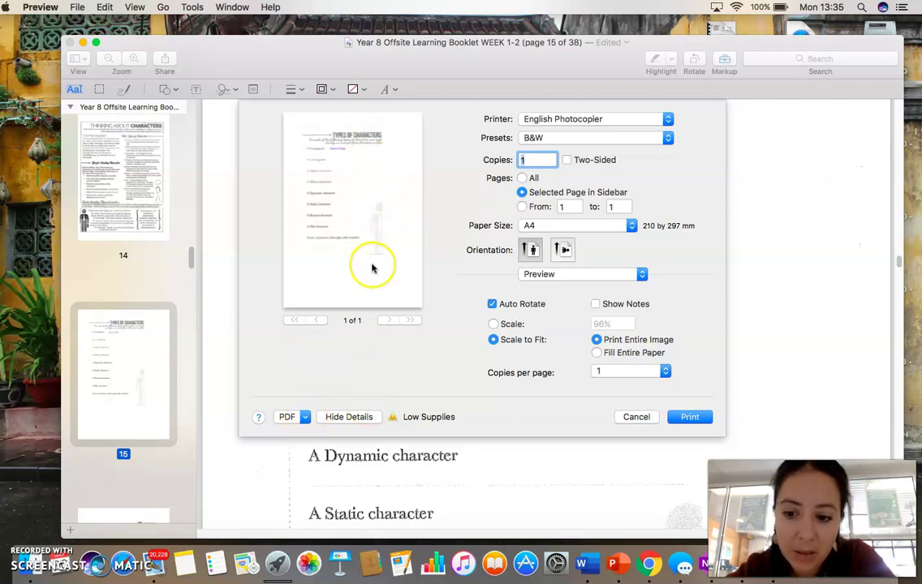
click(646, 418)
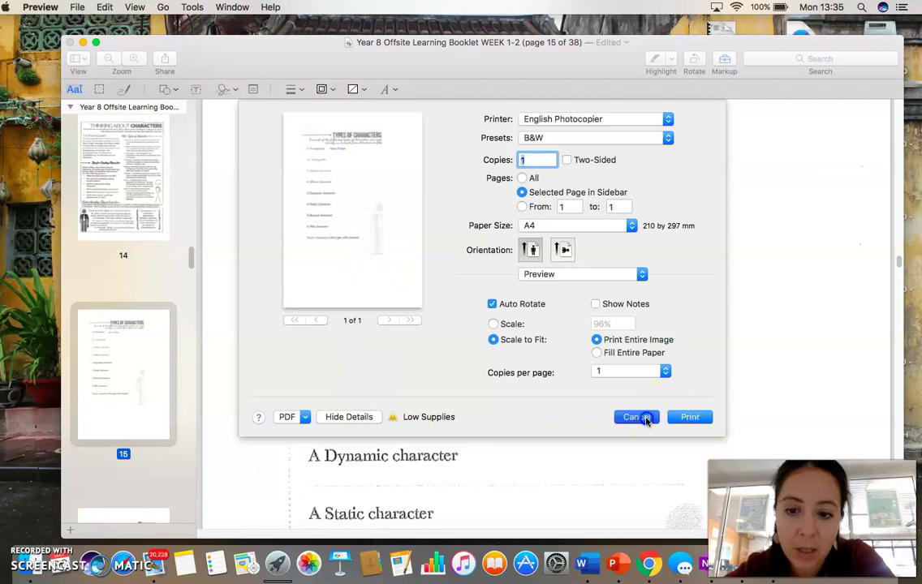
Add the page 16 thumbnail to the selection alongside page 15.
scroll(134, 403, down, 5)
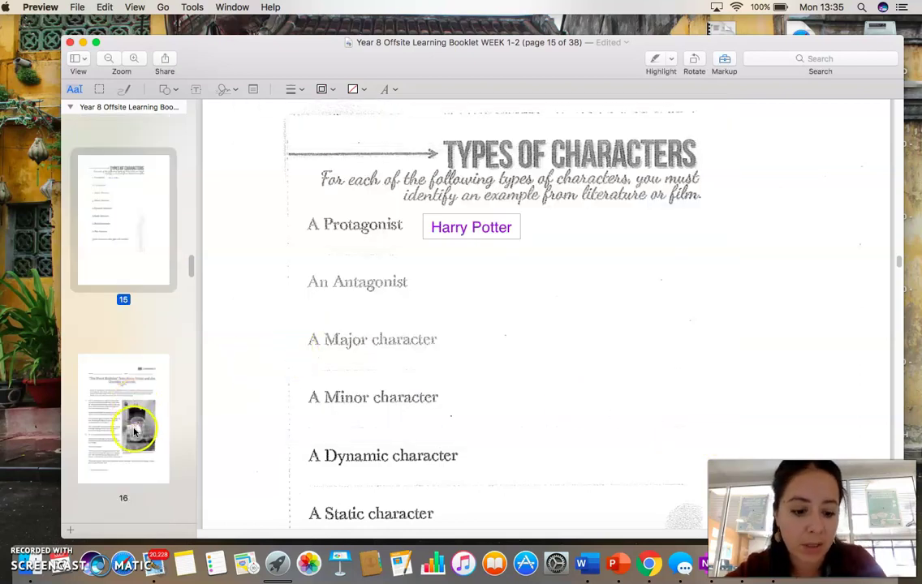
shift+click(135, 430)
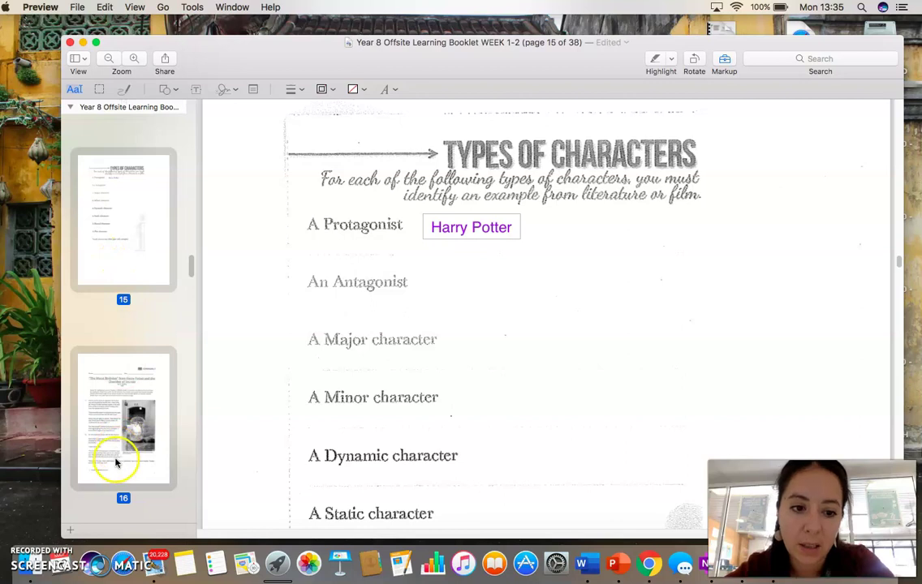
click(144, 253)
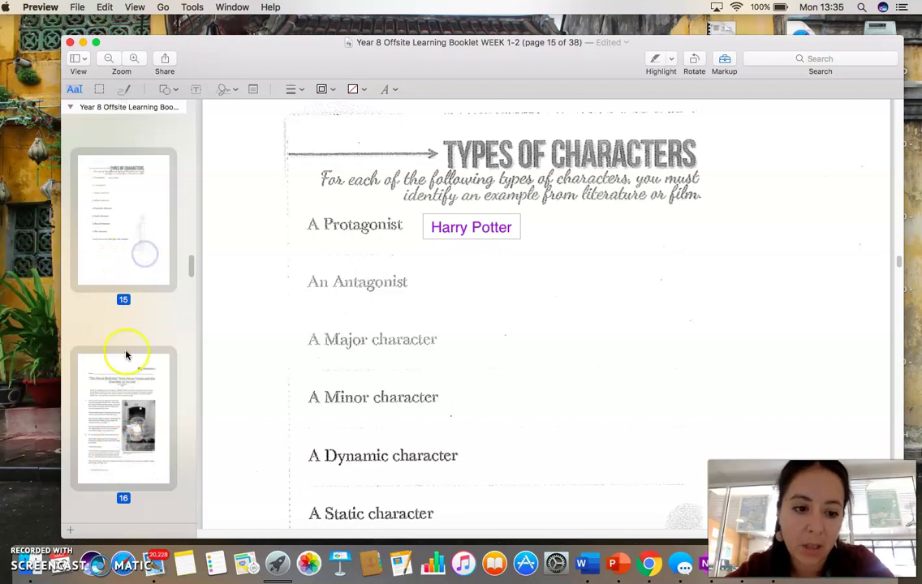
click(128, 377)
click(135, 370)
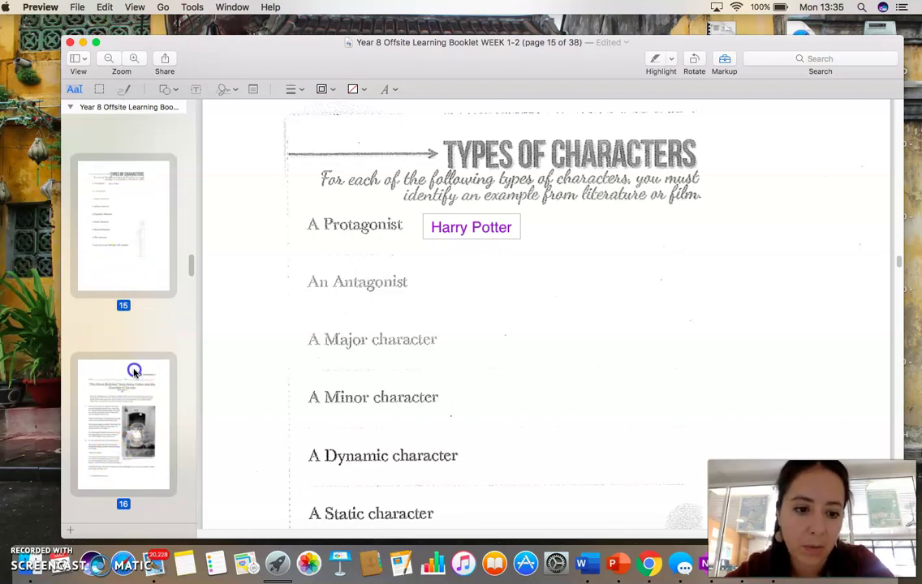
click(128, 260)
click(285, 301)
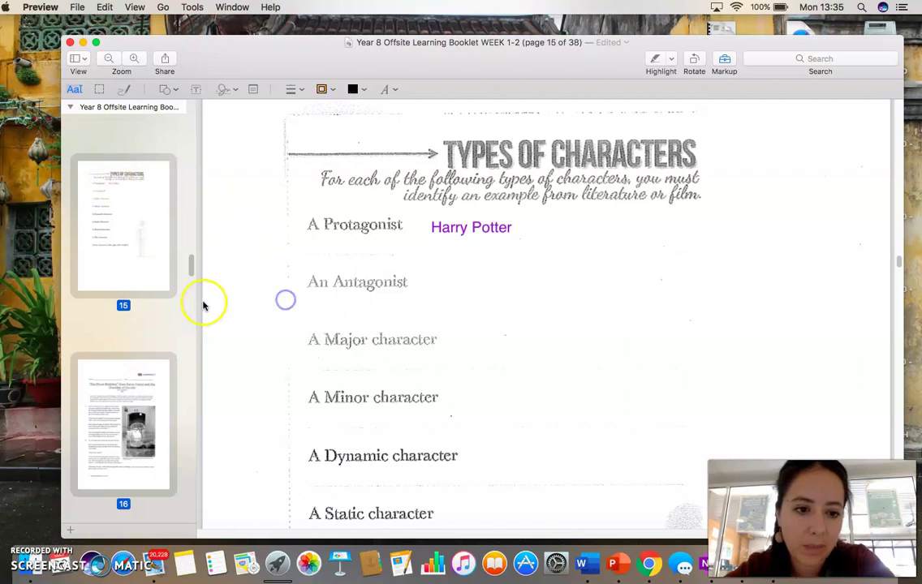
click(123, 494)
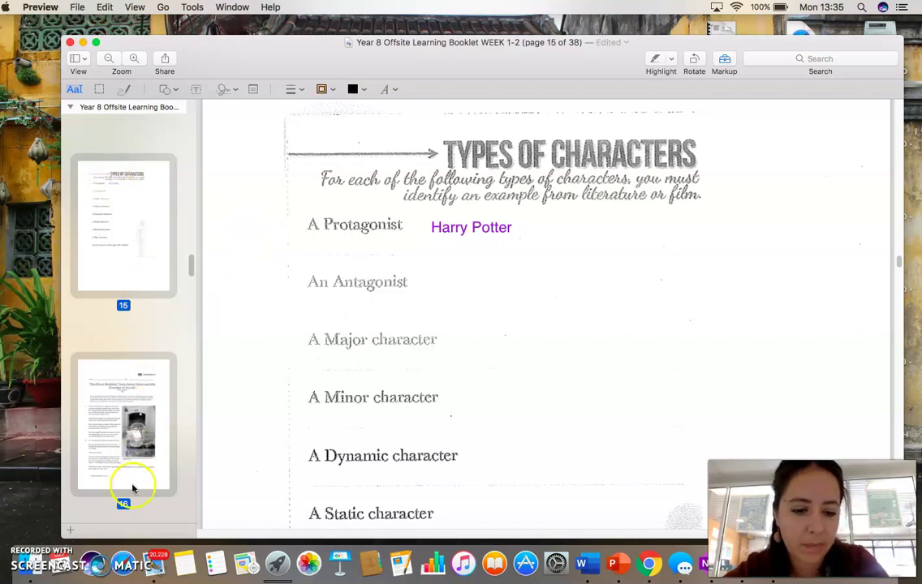
Limit printing to the selected pages 15 and 16, previewing both pages.
click(78, 7)
click(99, 251)
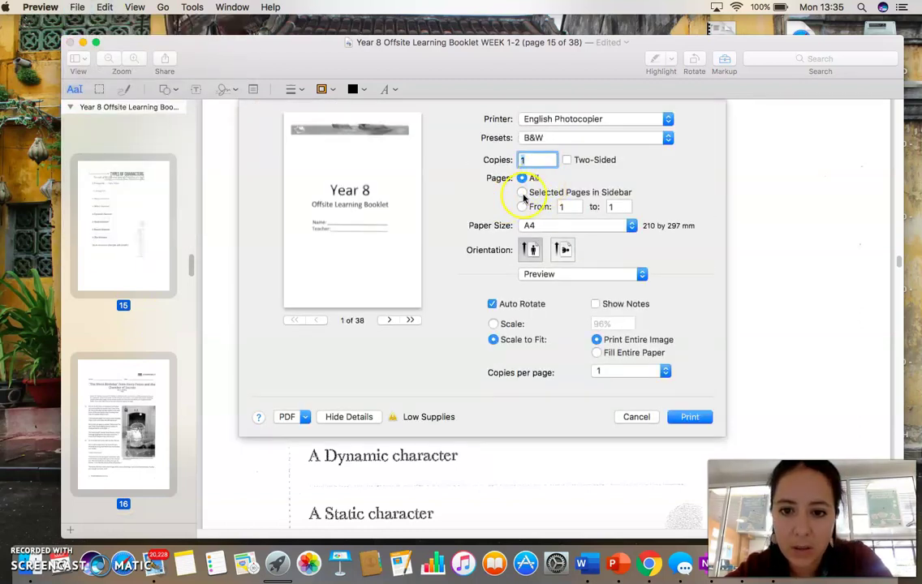
click(521, 193)
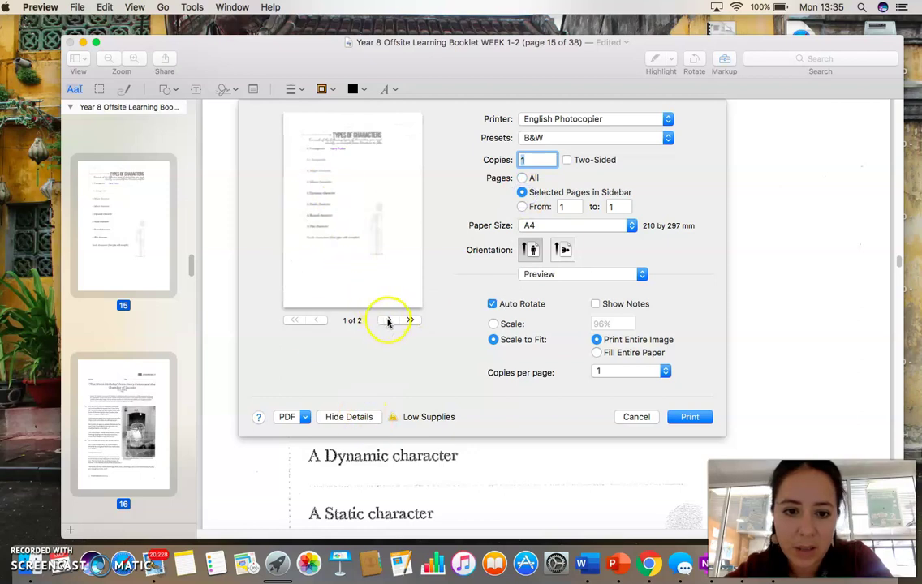
click(387, 321)
click(315, 320)
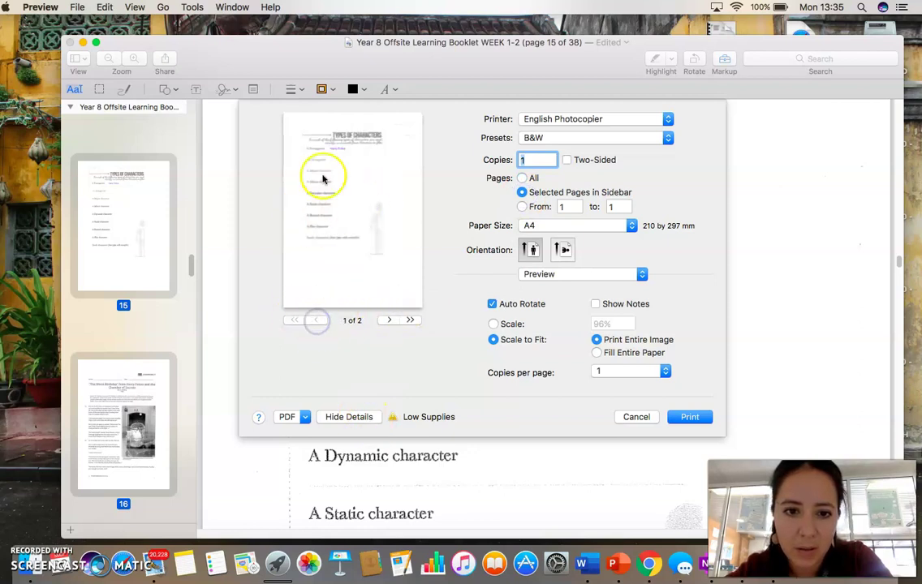
Choose Save as PDF and name the file Types of Characters on the Desktop.
click(305, 418)
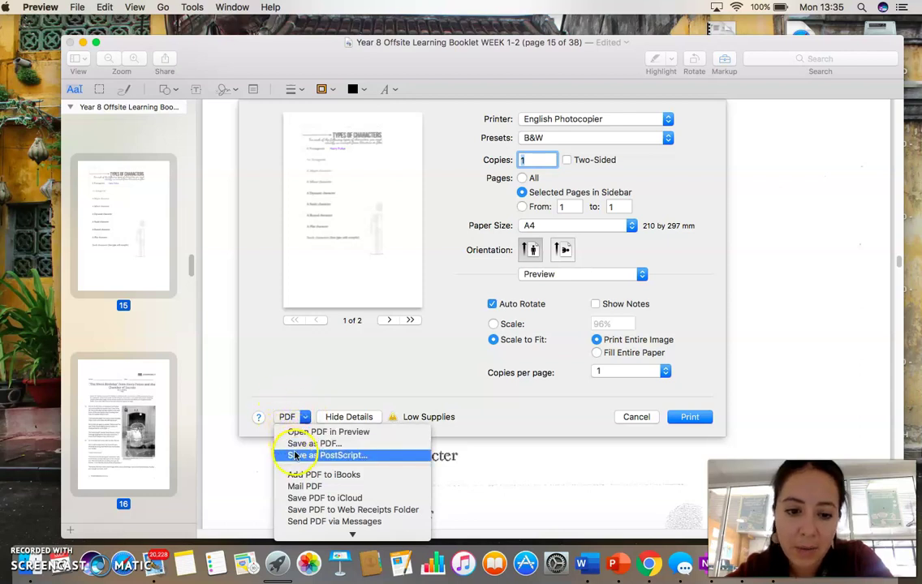
click(298, 445)
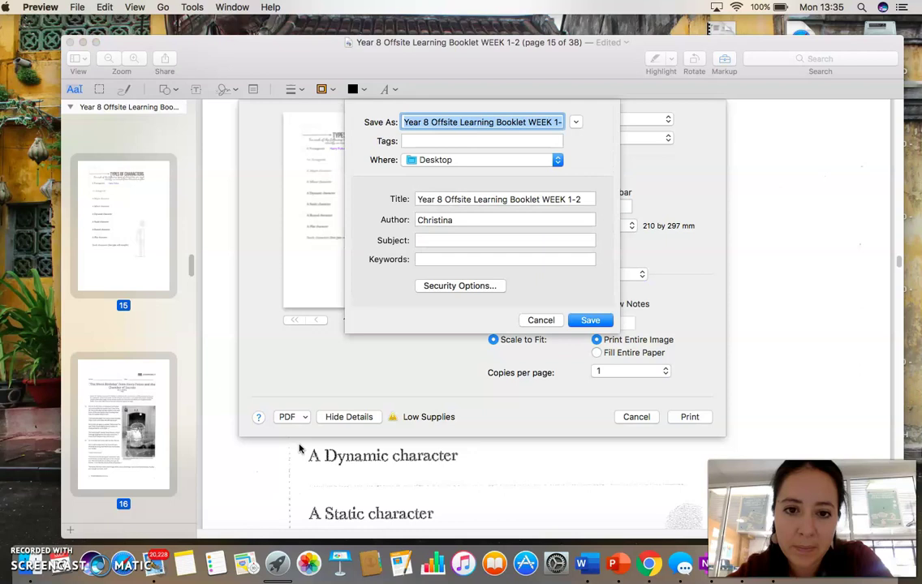
click(408, 46)
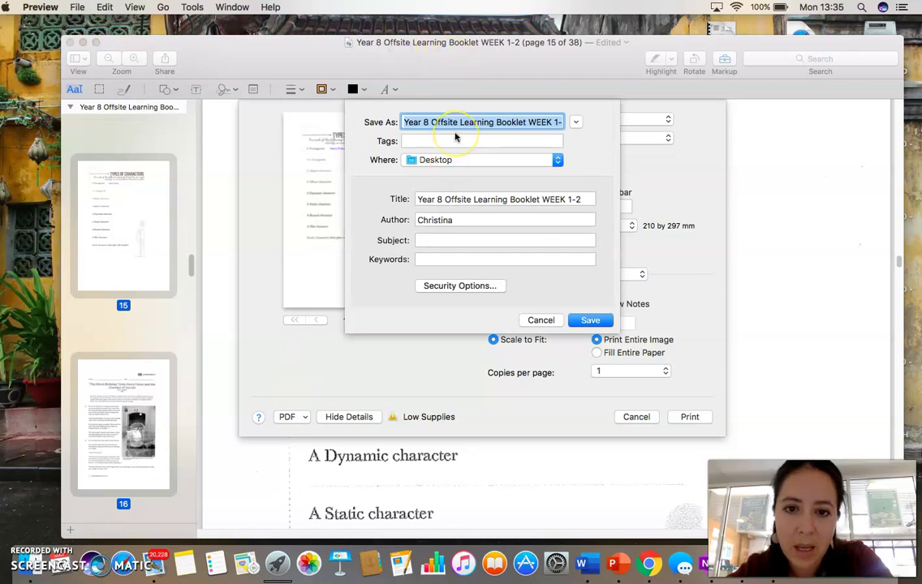
text(Types of Characters)
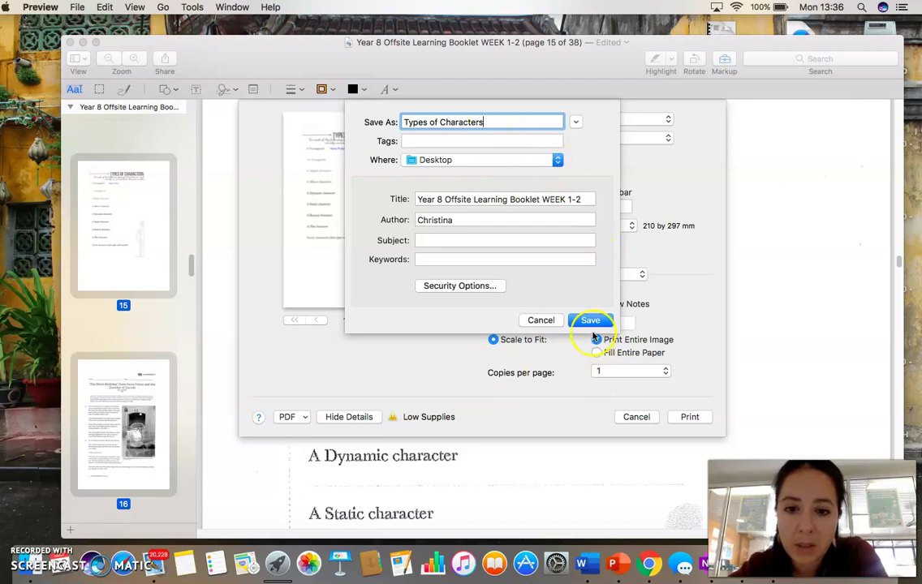
Save the Types of Characters PDF, close the booklet and folder windows, and return to OneNote.
click(592, 321)
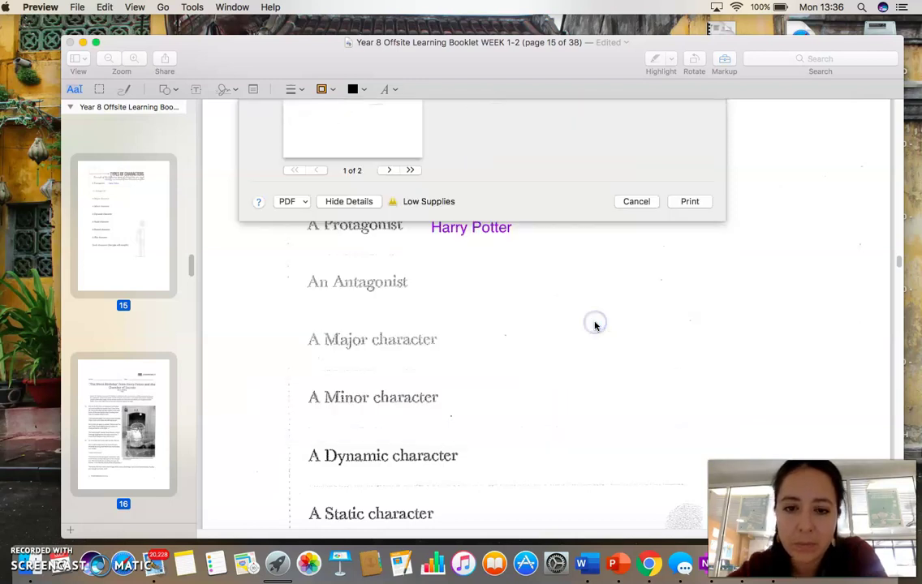
click(70, 42)
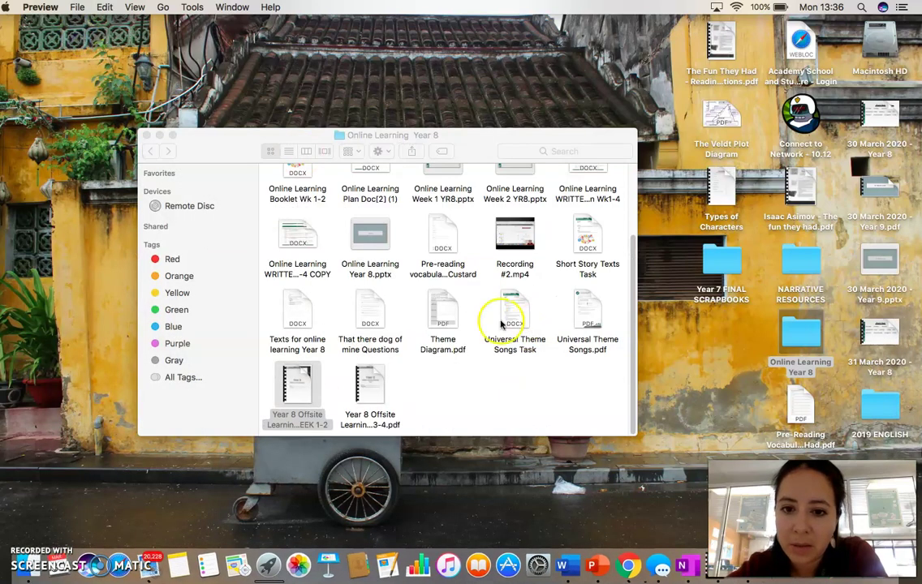
click(147, 136)
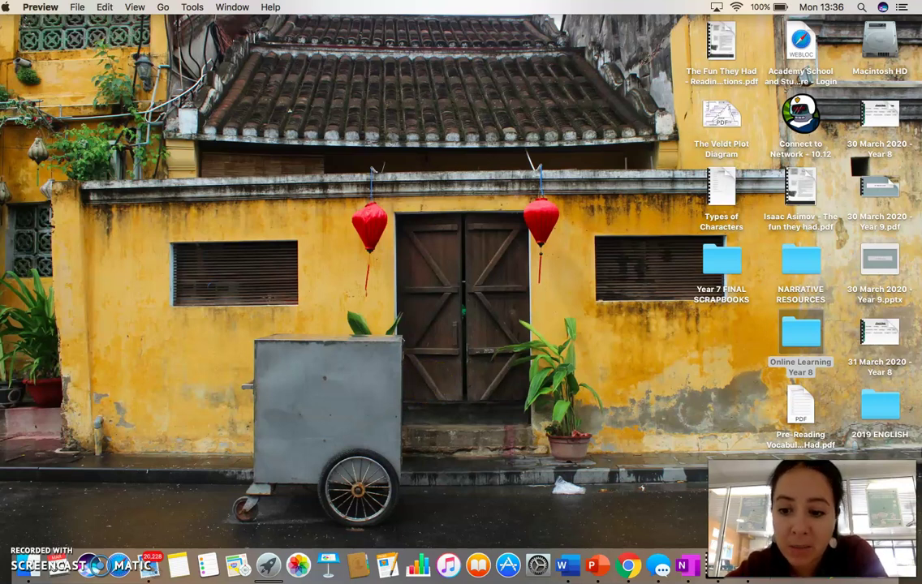
click(795, 565)
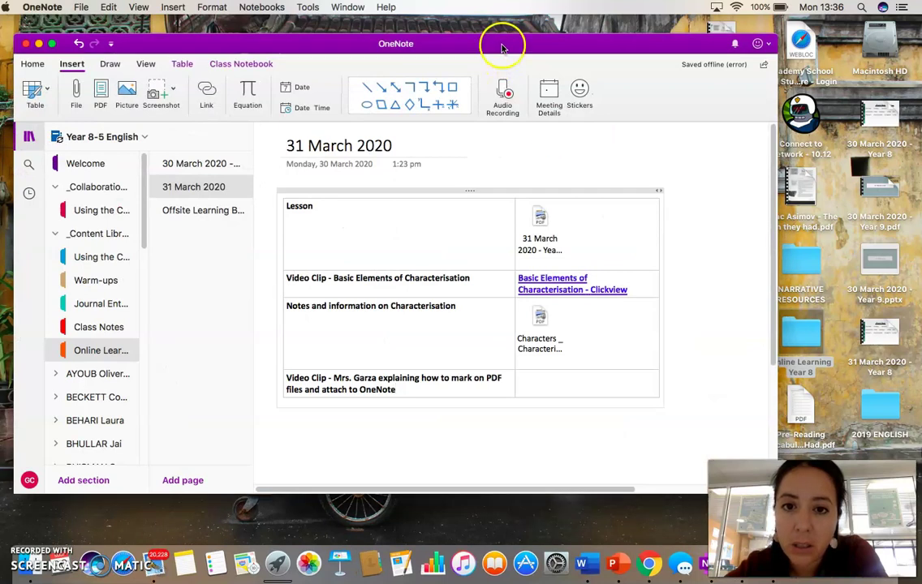
Open the 31 March 2020 page and place the cursor on a new line below the lesson table.
mouse_move(500, 45)
mouse_down()
mouse_move(468, 41)
mouse_move(509, 46)
mouse_up()
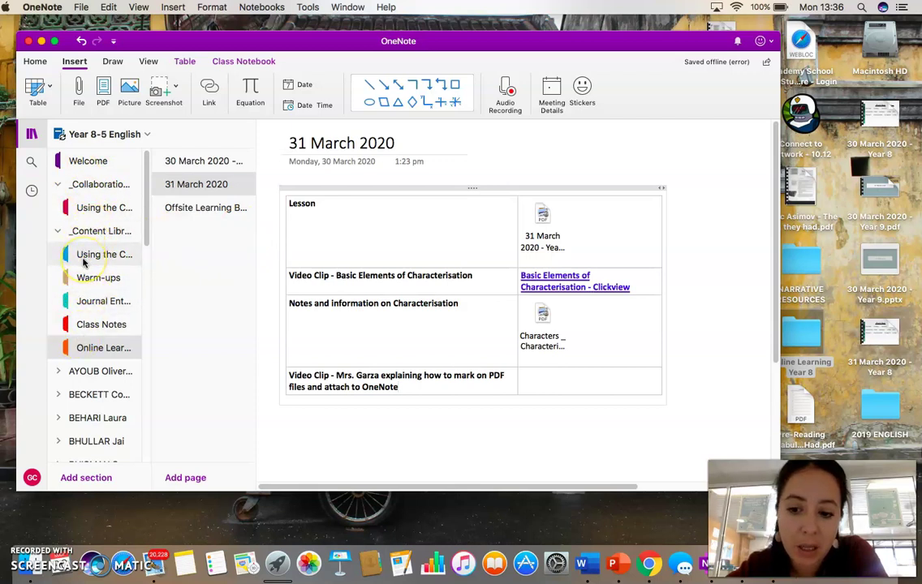
click(95, 349)
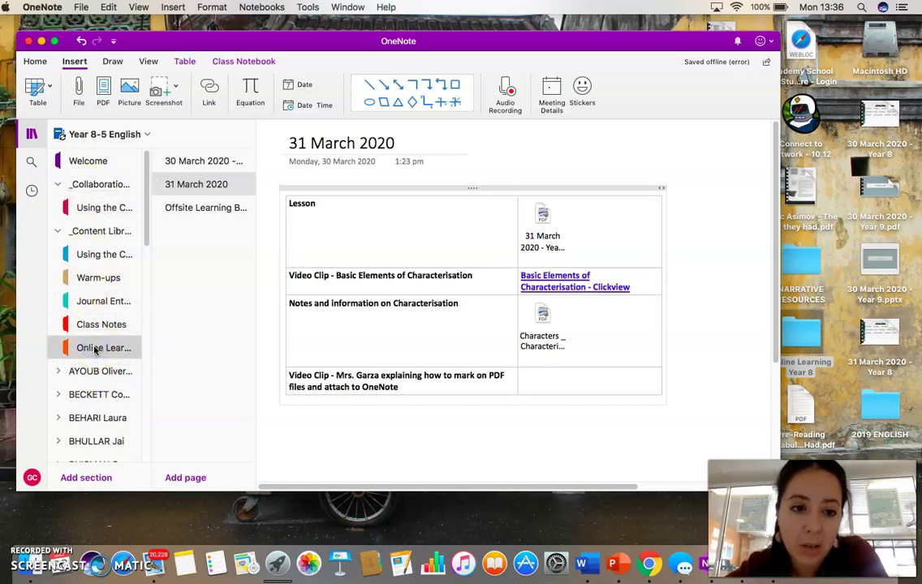
click(195, 182)
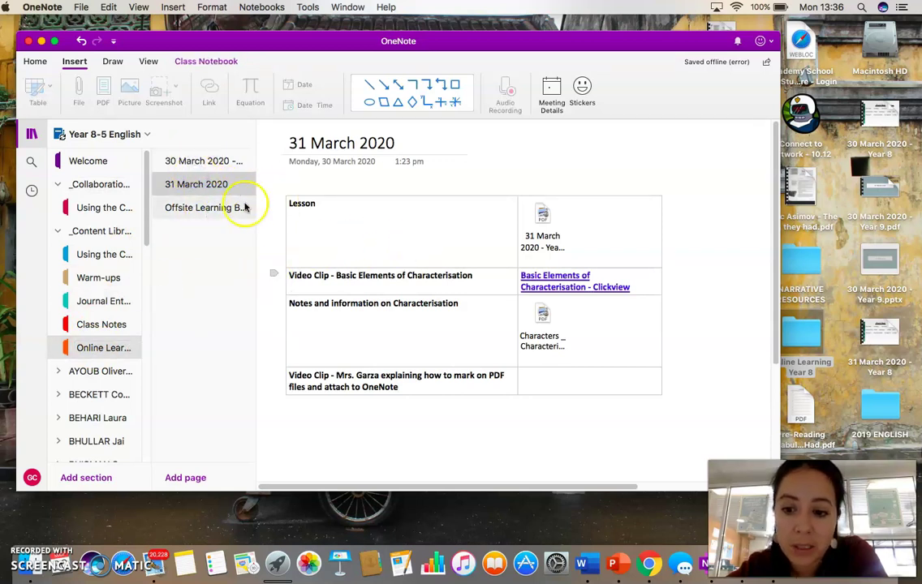
click(360, 369)
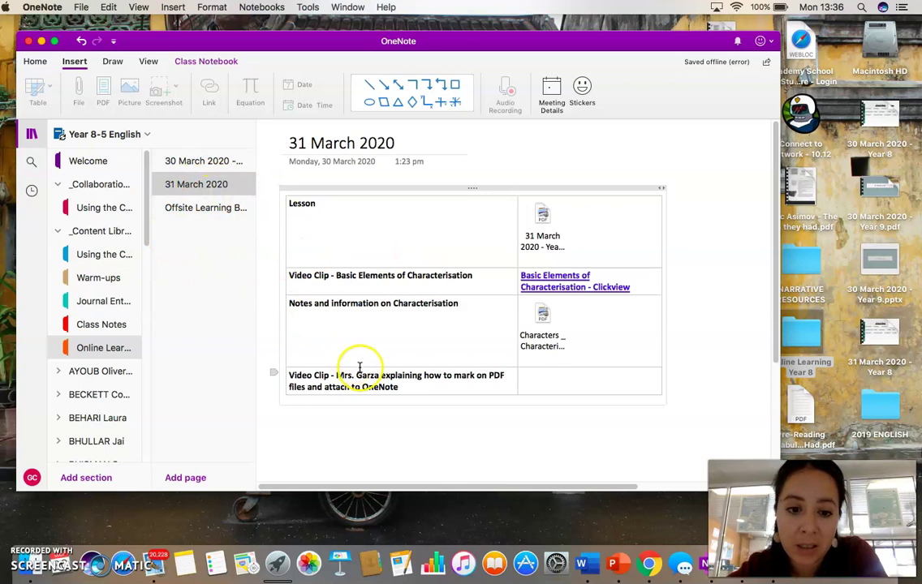
click(343, 427)
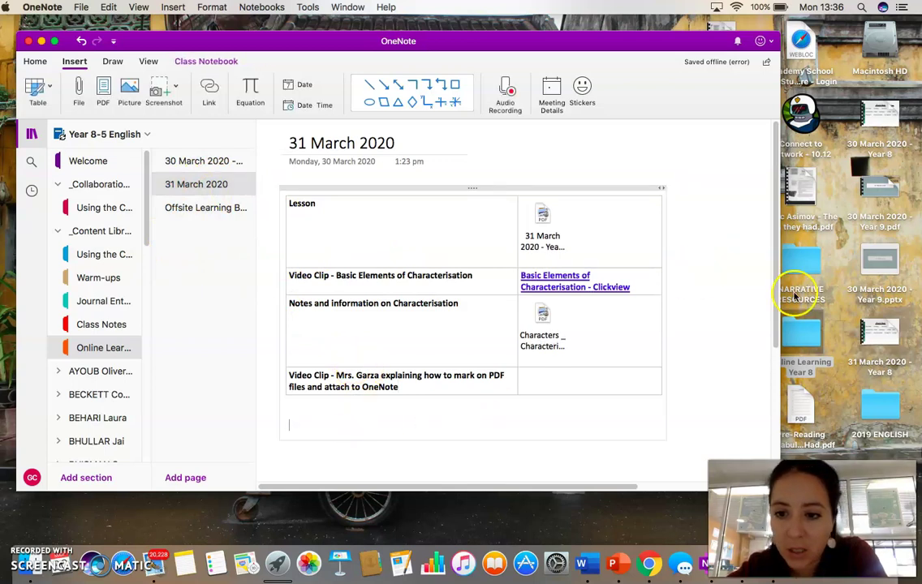
Drop the Types of Characters PDF from the desktop below the lesson table as a printout.
drag(698, 40, 589, 7)
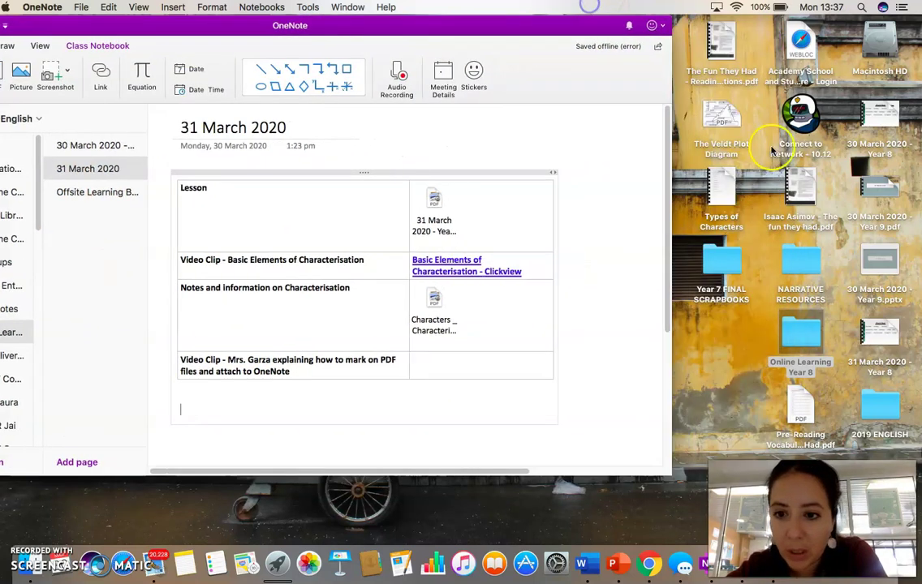
drag(727, 182, 272, 391)
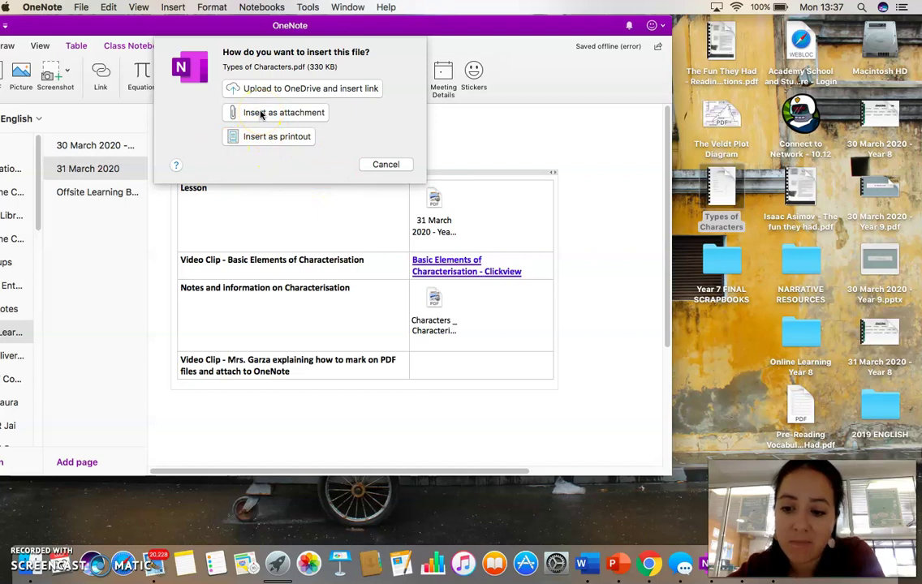
click(258, 142)
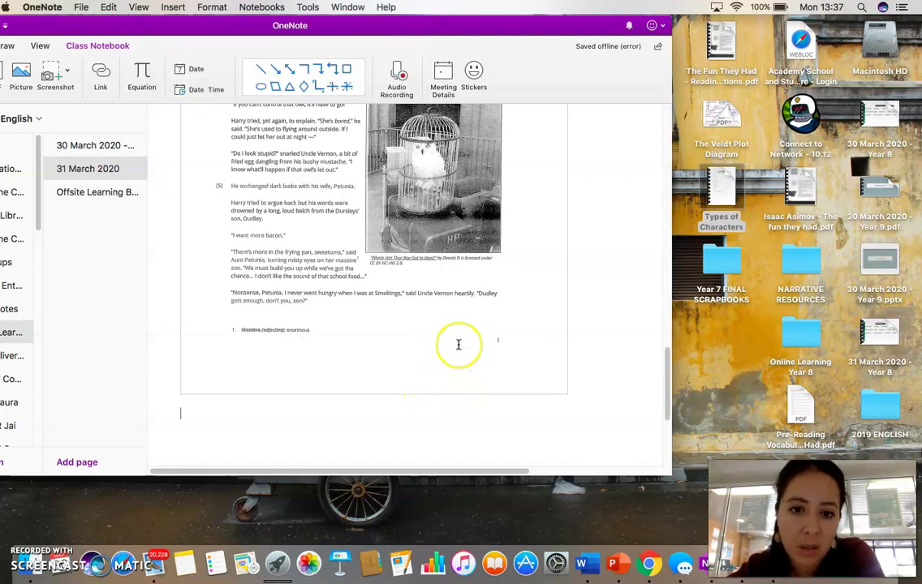
Scroll back up the page and return the OneNote window to show its notebook list.
scroll(457, 347, up, 15)
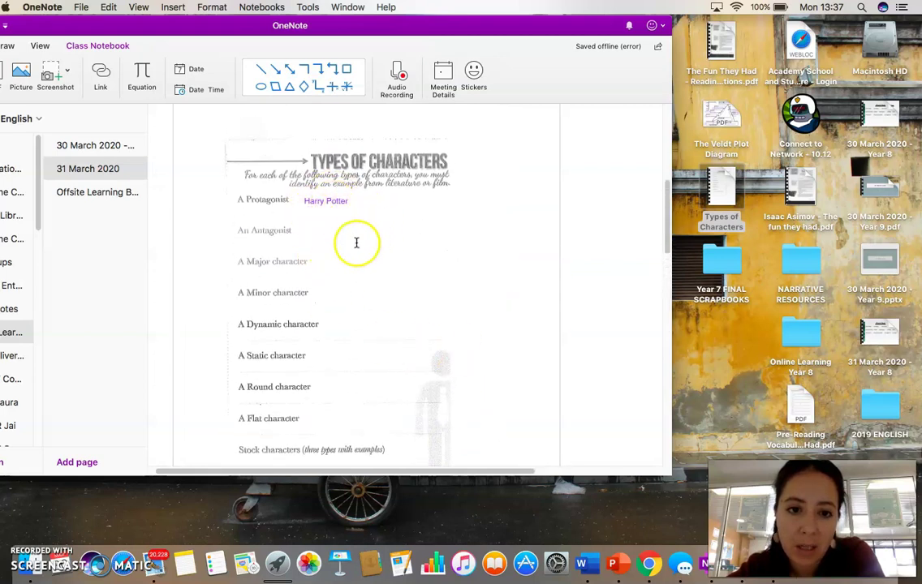
scroll(356, 242, up, 5)
scroll(373, 381, up, 7)
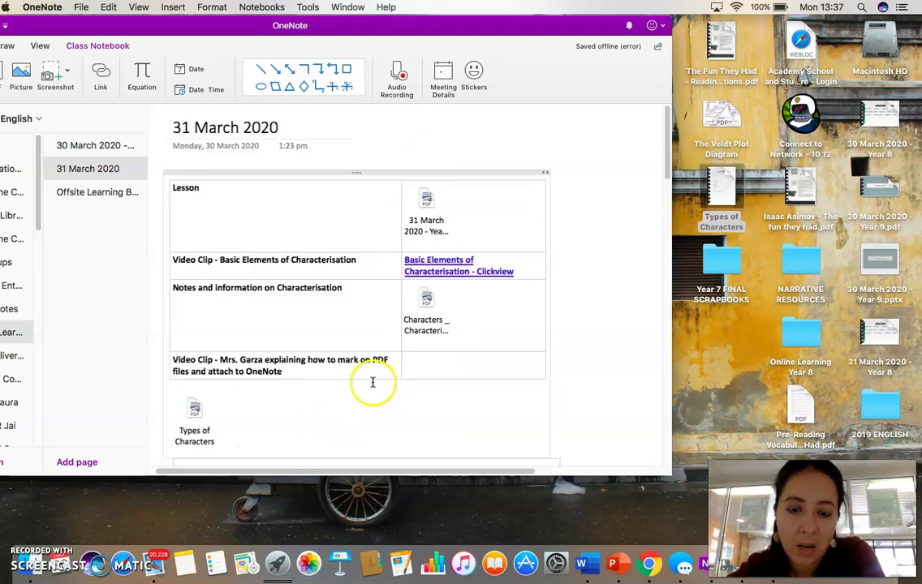
drag(399, 24, 512, 41)
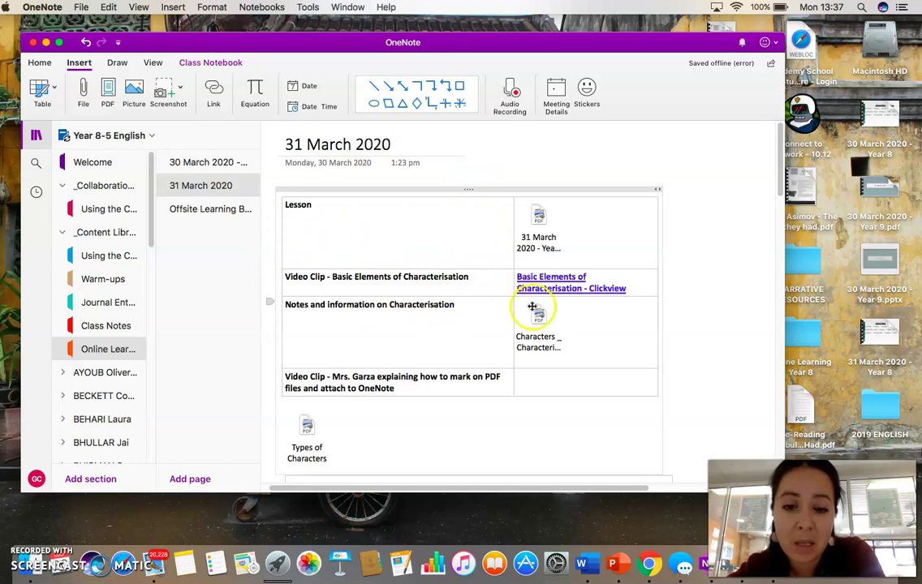
scroll(502, 346, down, 10)
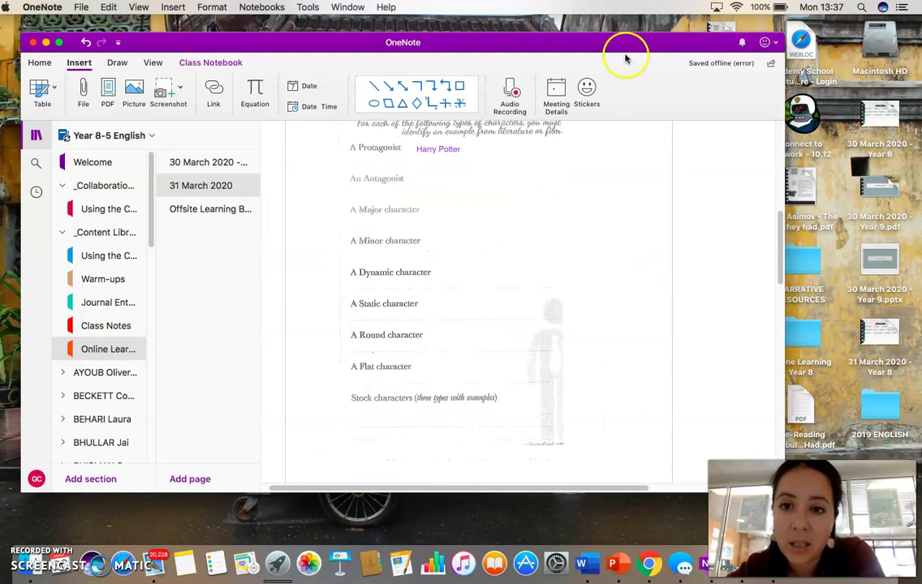
drag(625, 45, 516, 58)
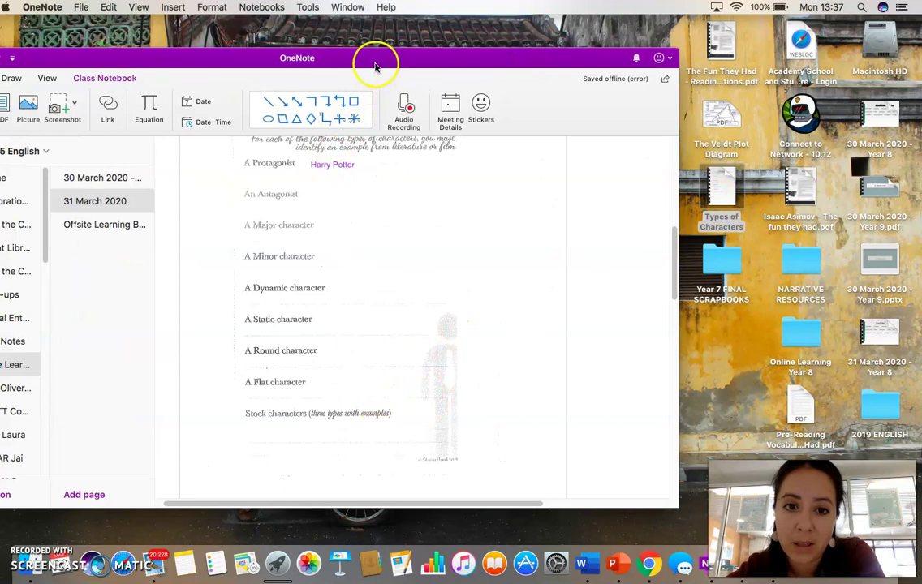
drag(376, 60, 510, 52)
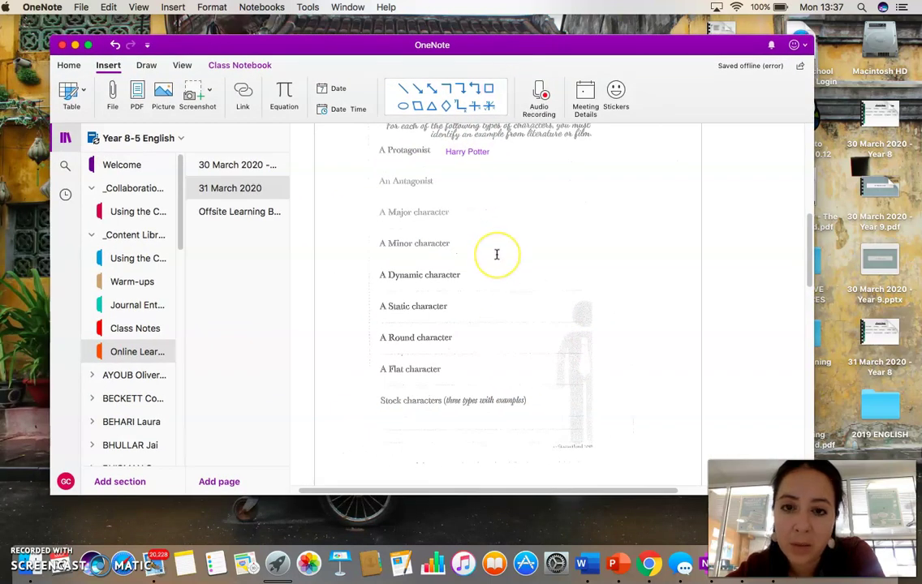
scroll(496, 255, up, 3)
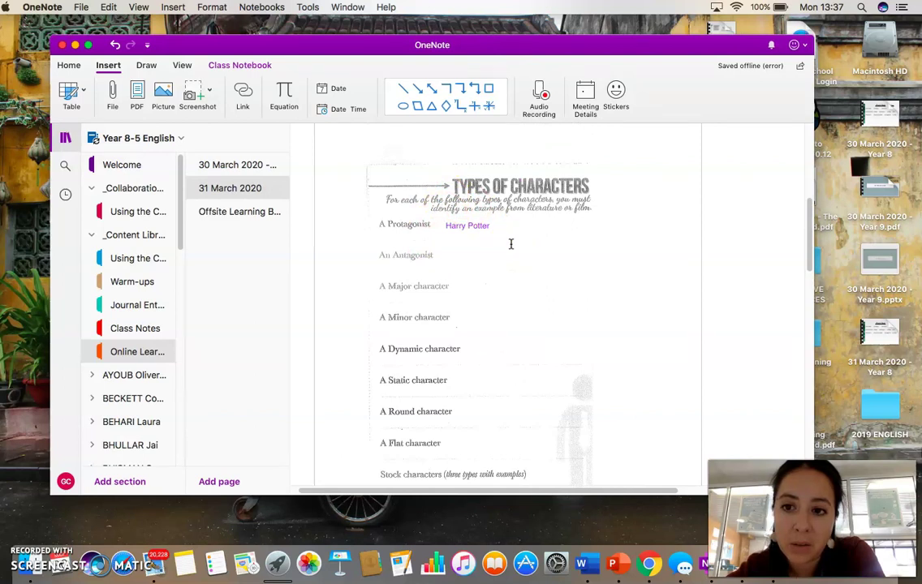
click(494, 213)
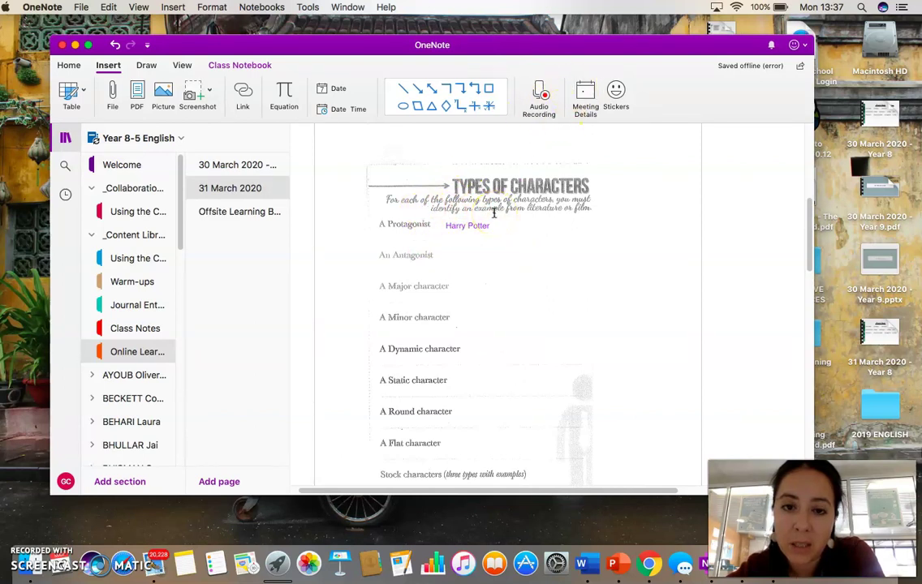
drag(393, 172, 453, 224)
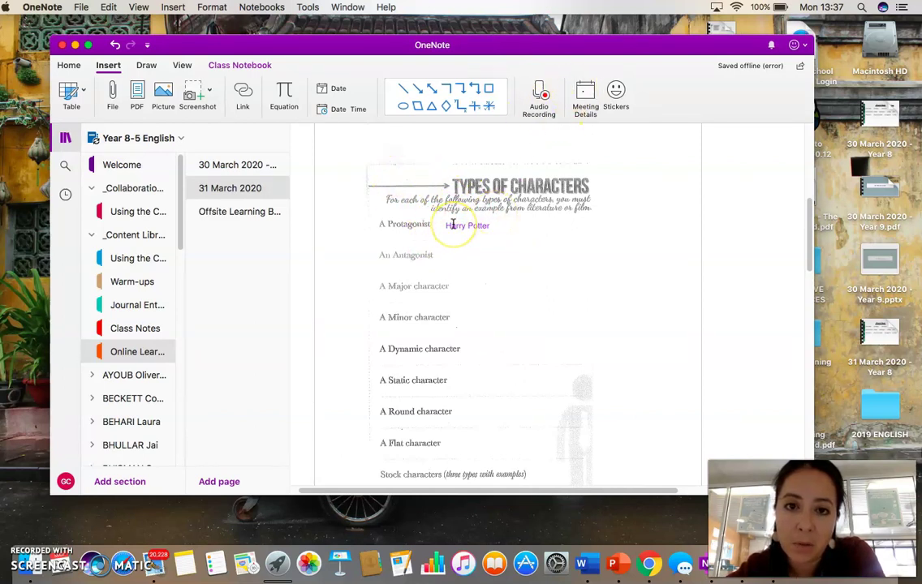